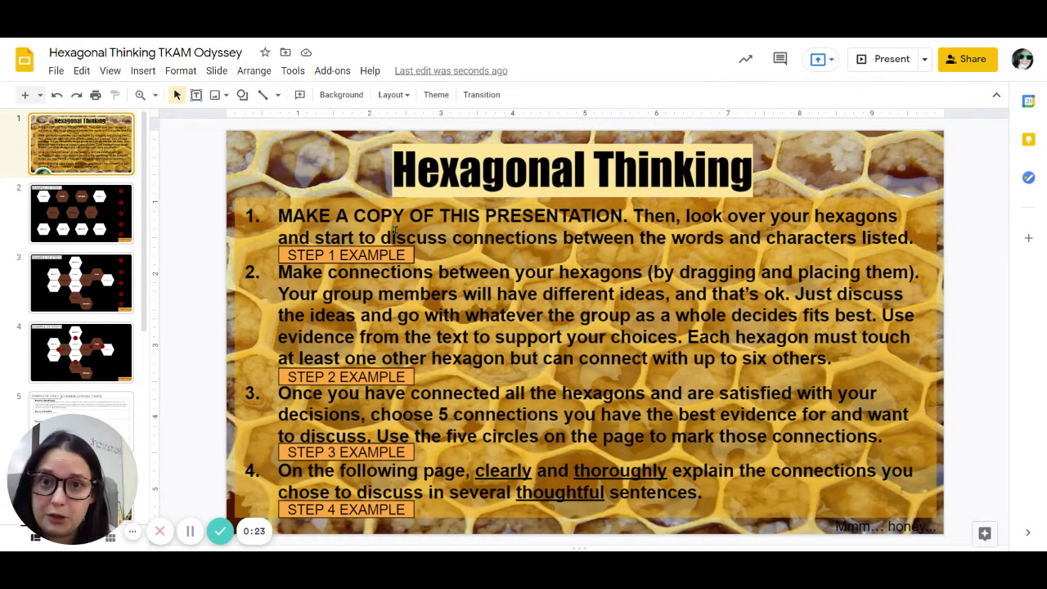
- Open slide 2, the Example of Step 1 slide with the dog-related word hexagons
left_click(71, 223)
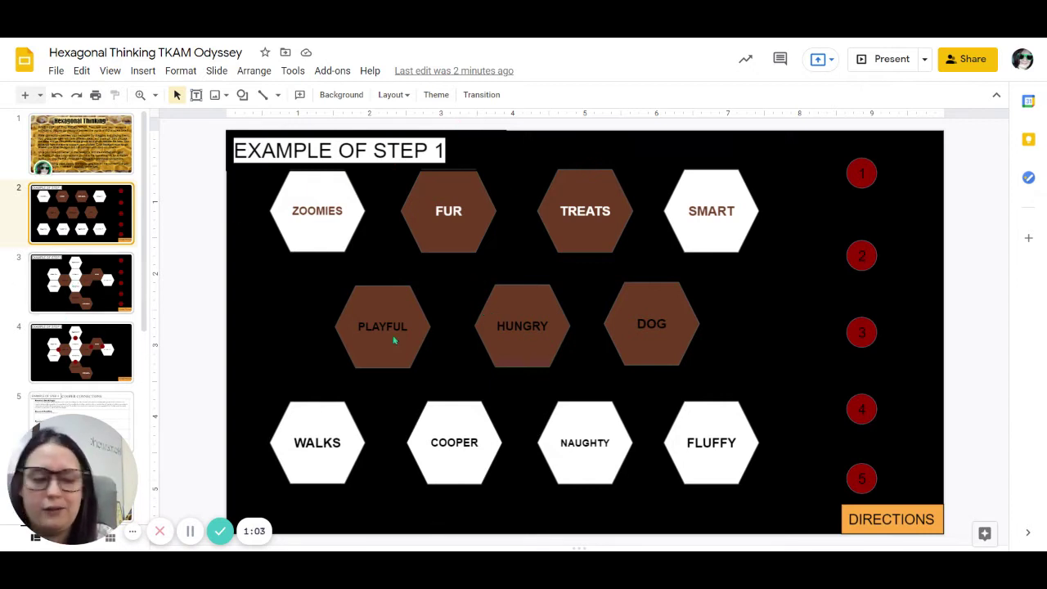
- Browse the Step 2, Step 3 and Cooper connections slides, then return to Example of Step 2
left_click(88, 285)
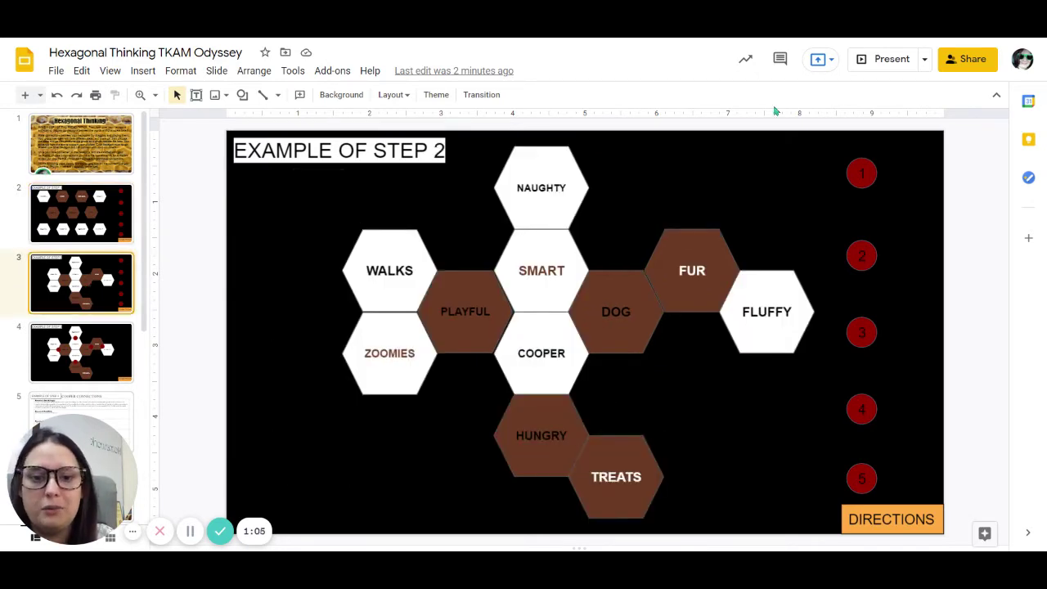
left_click(75, 357)
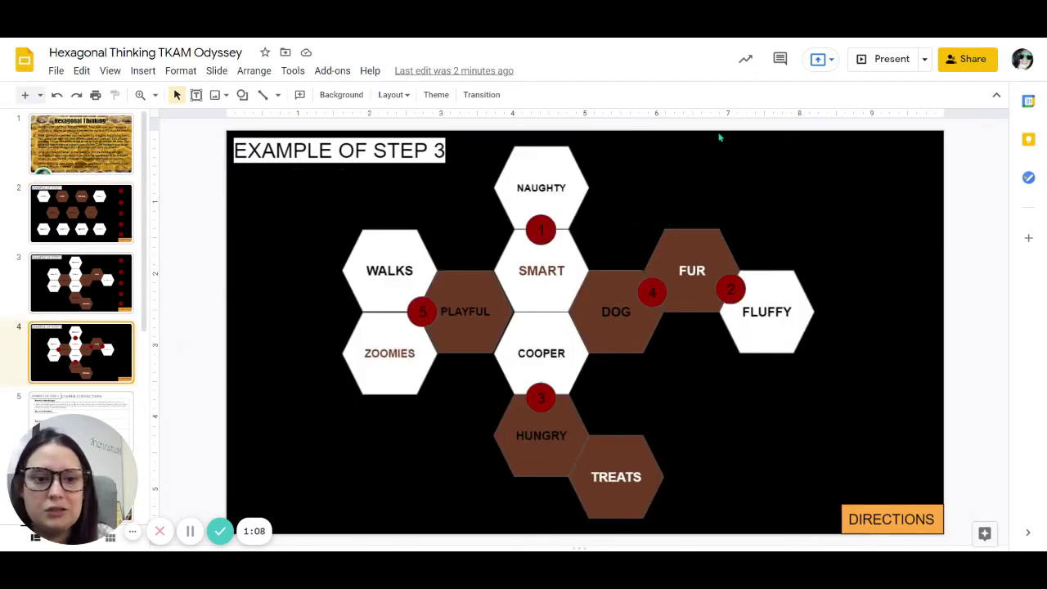
scroll(92, 356, "down", 1)
left_click(92, 360)
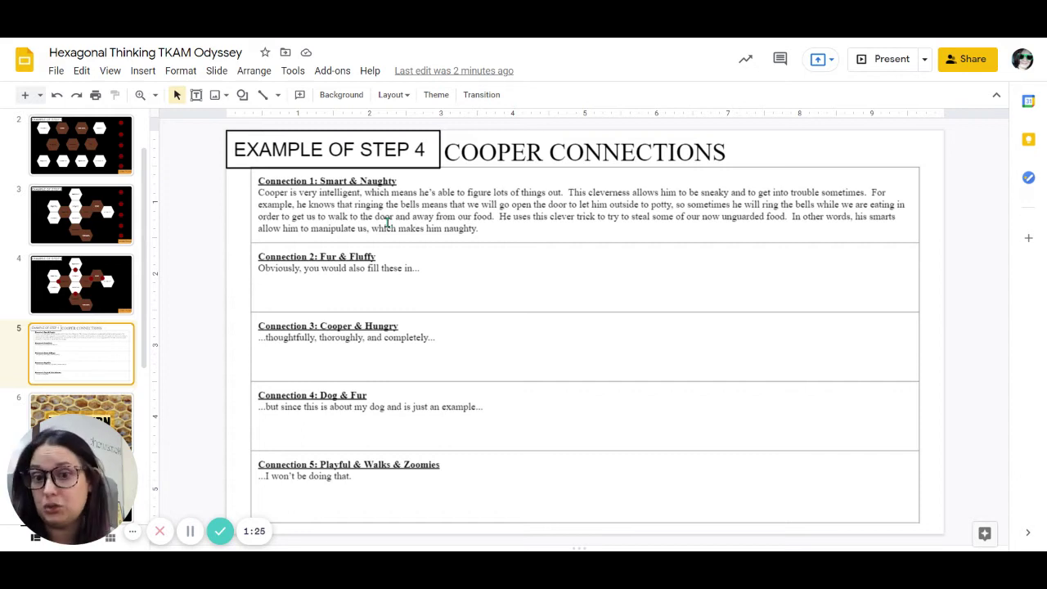
left_click(100, 214)
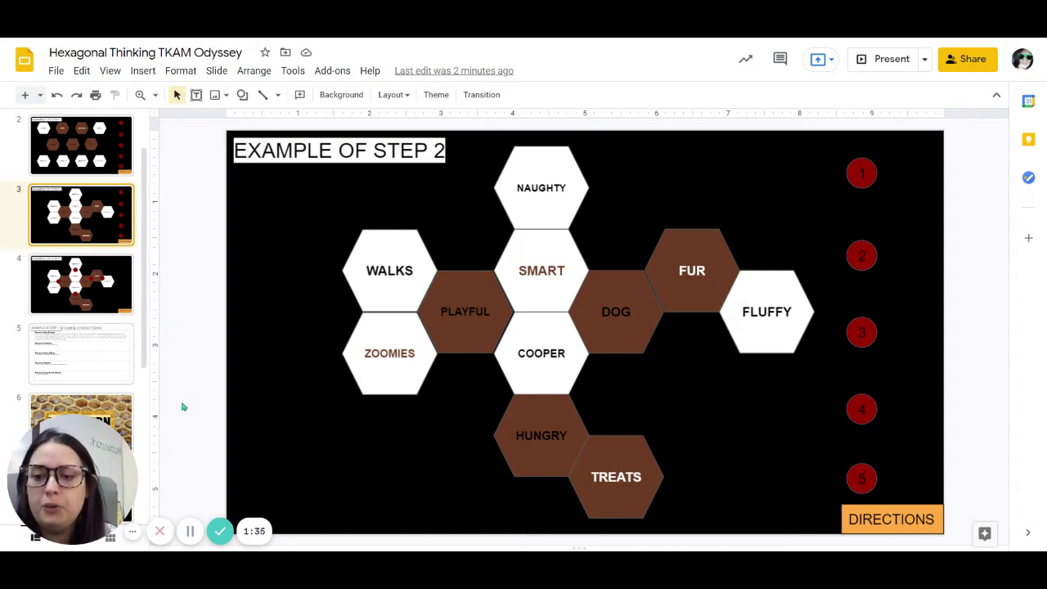
- Browse the Cooper, Step 3, Your Turn and character grid slides, ending on slide 8
scroll(80, 298, "down", 3)
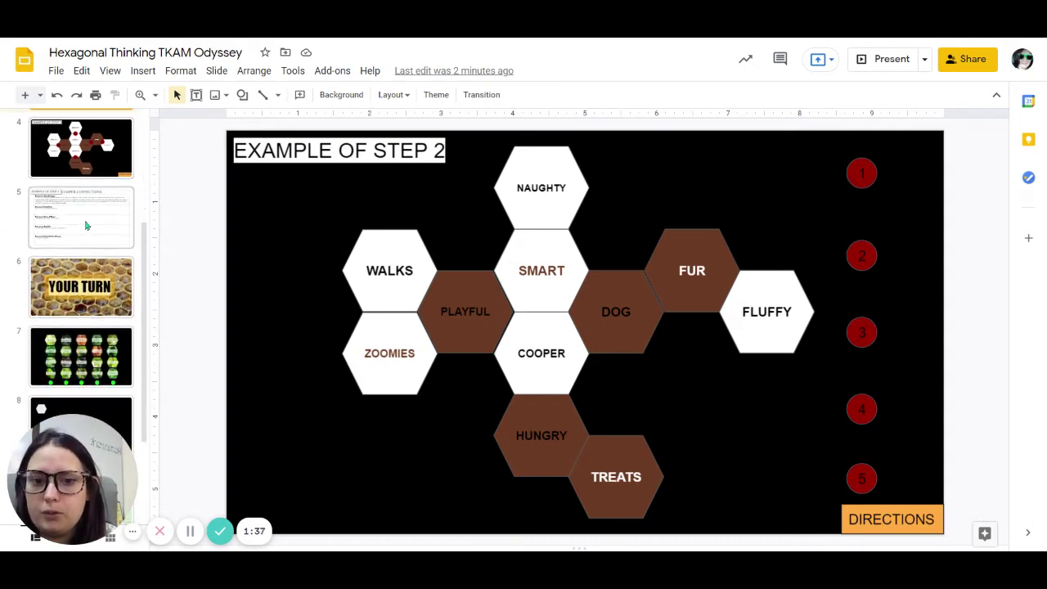
left_click(86, 225)
left_click(82, 155)
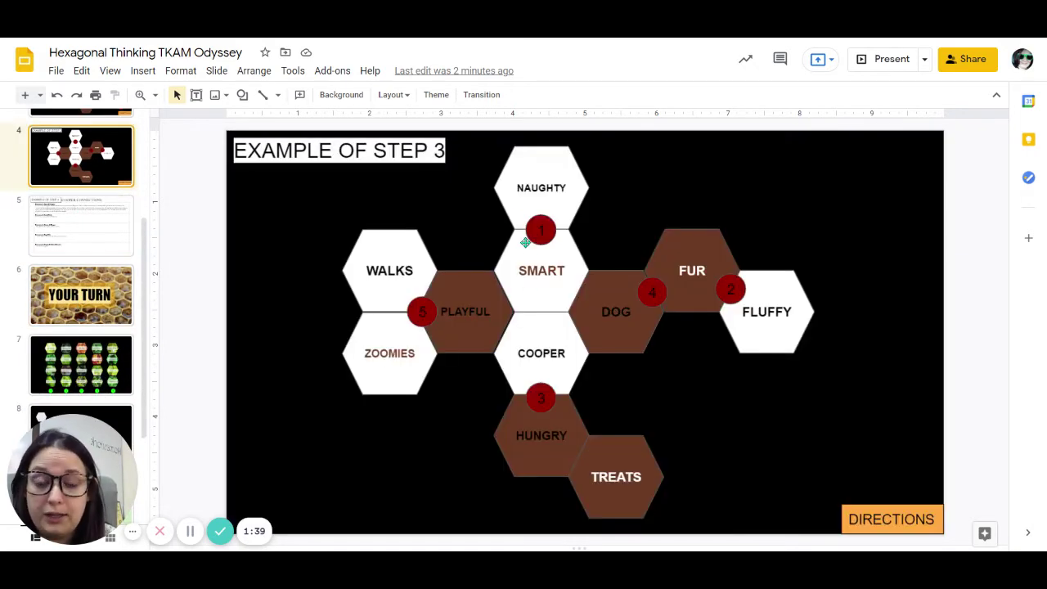
left_click(96, 286)
left_click(91, 369)
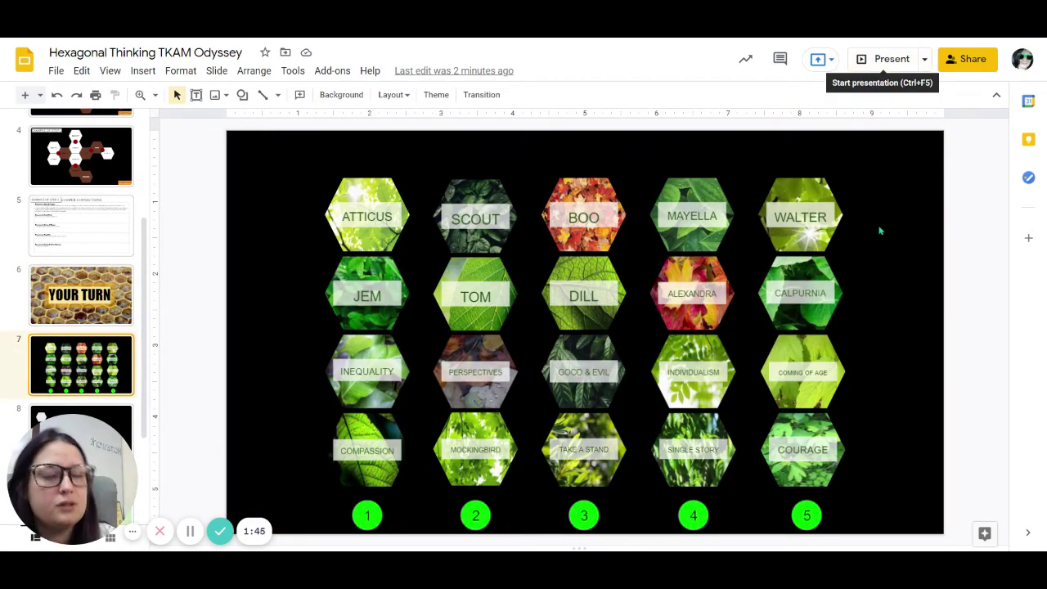
scroll(58, 331, "down", 2)
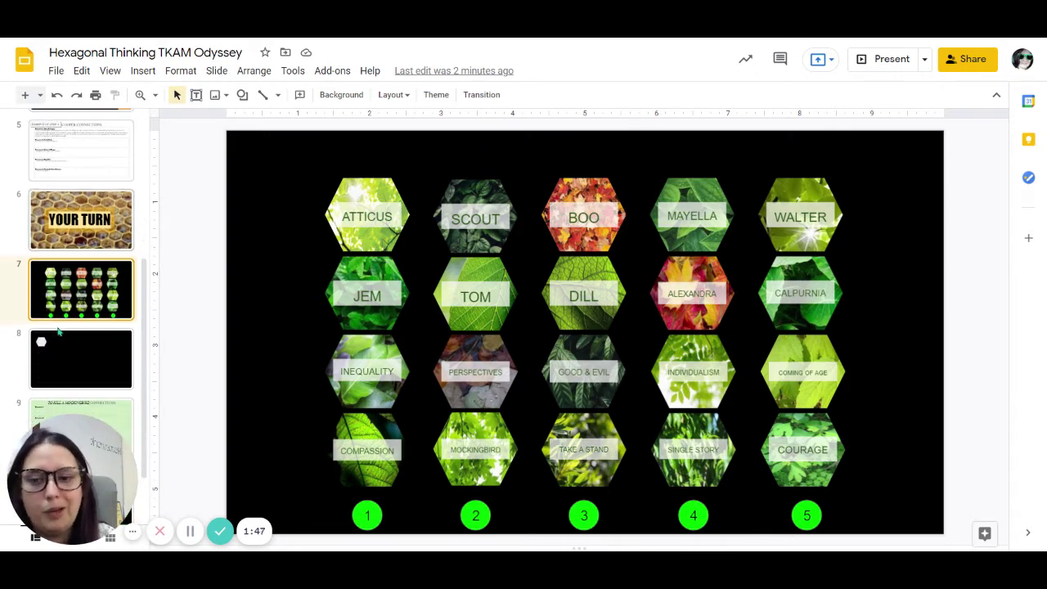
scroll(58, 331, "down", 2)
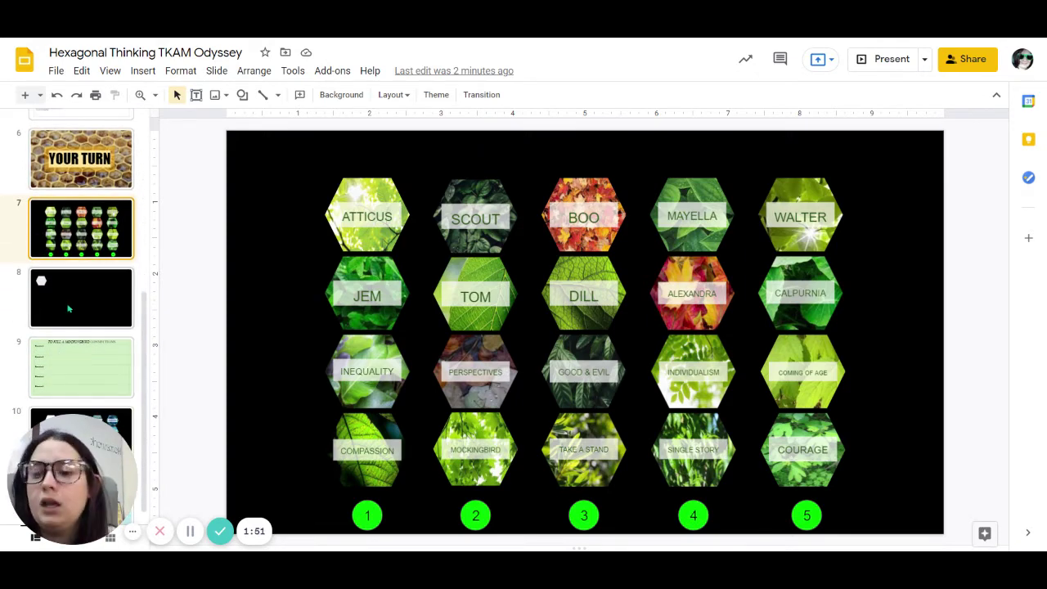
scroll(113, 300, "down", 1)
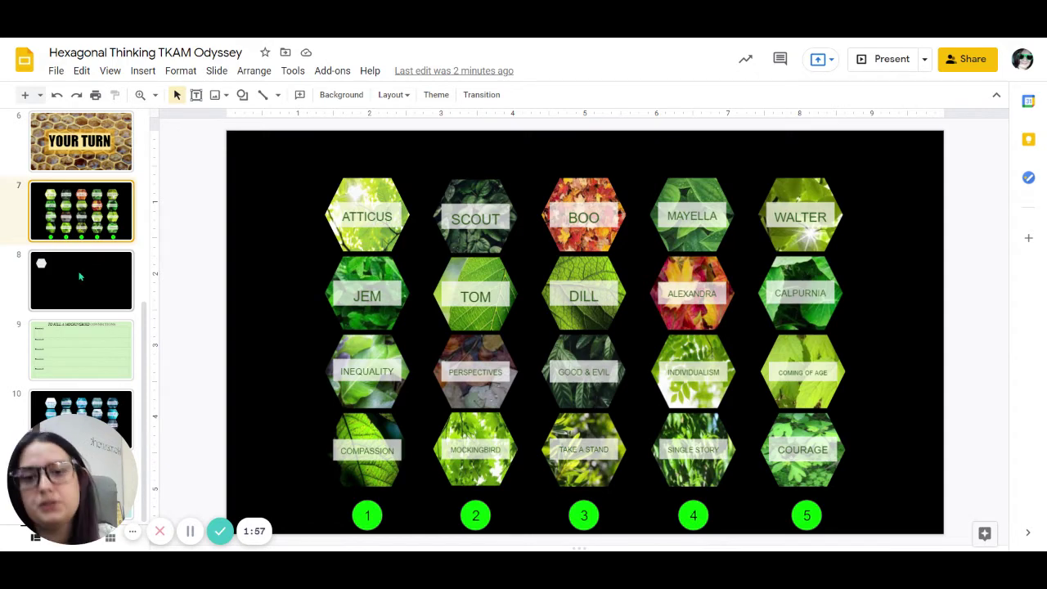
left_click(80, 276)
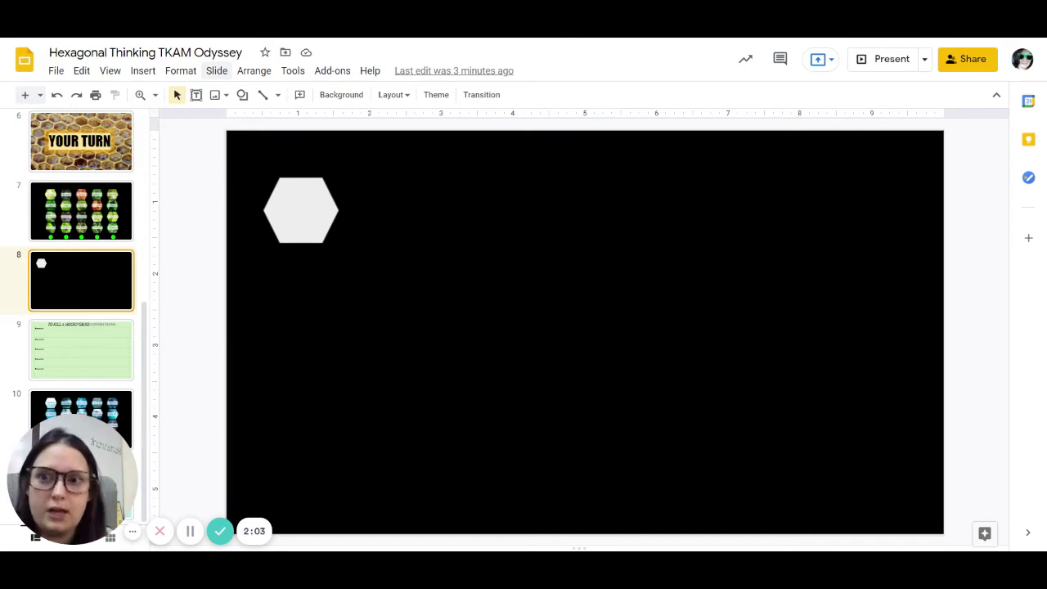
- Draw two oversized hexagons on slide 8 and delete each one
left_click(143, 72)
mouse_move(165, 182)
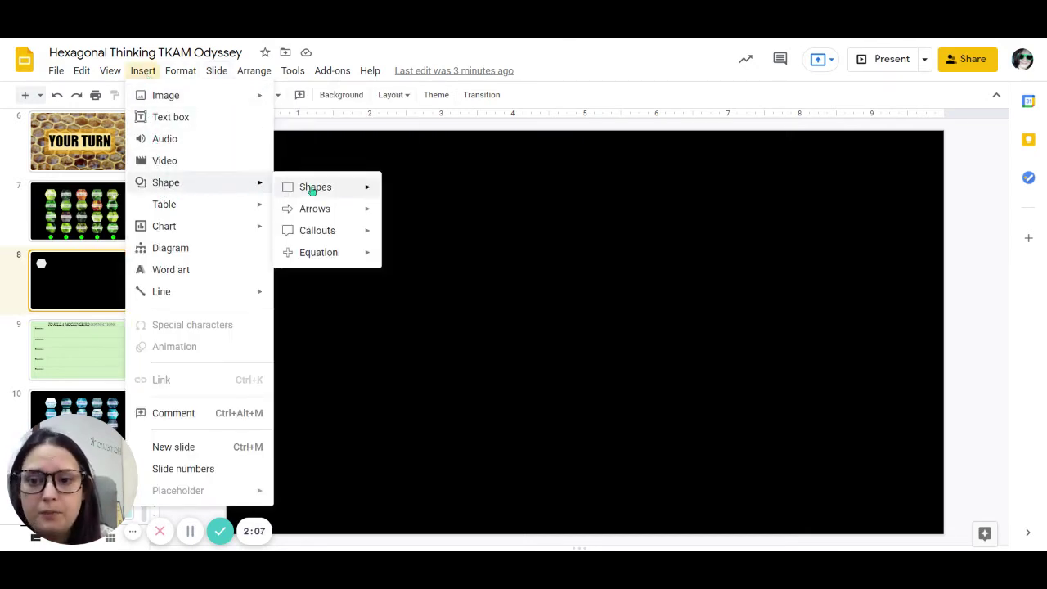
mouse_move(315, 186)
left_click(497, 218)
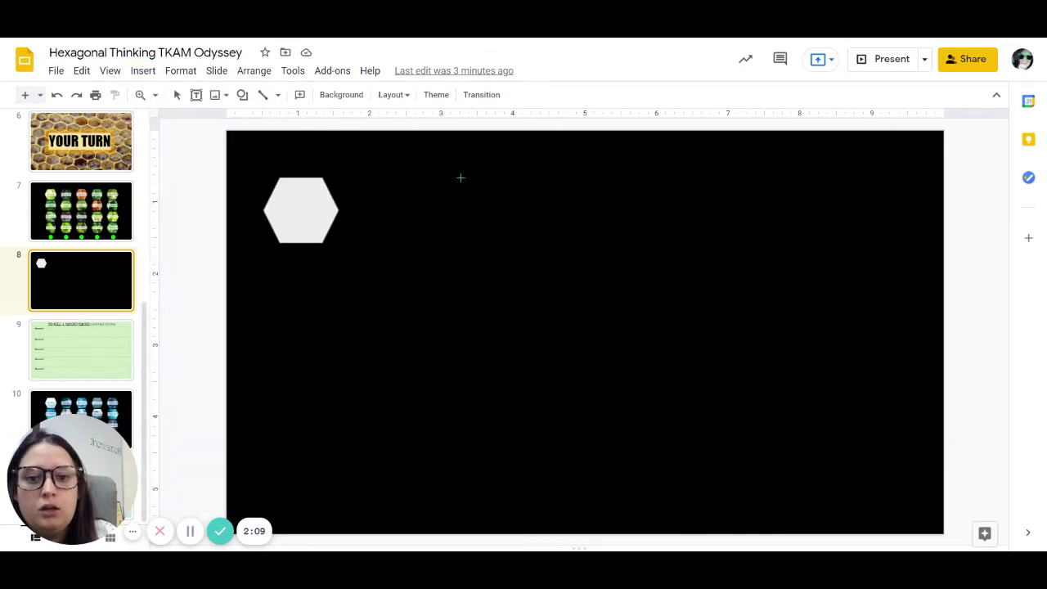
left_click_drag(460, 177, 721, 365)
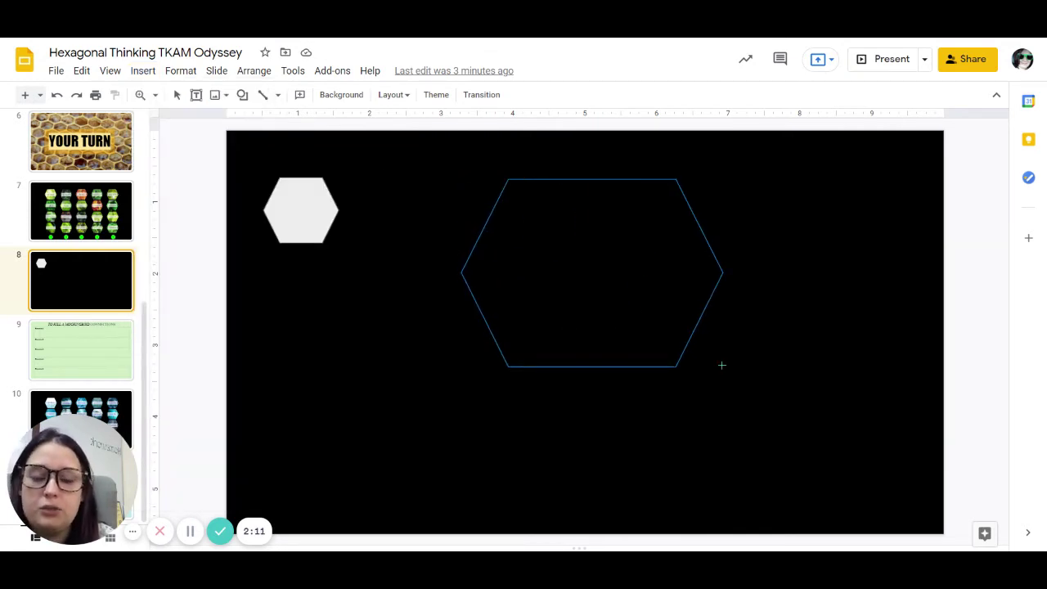
left_click_drag(636, 250, 516, 282)
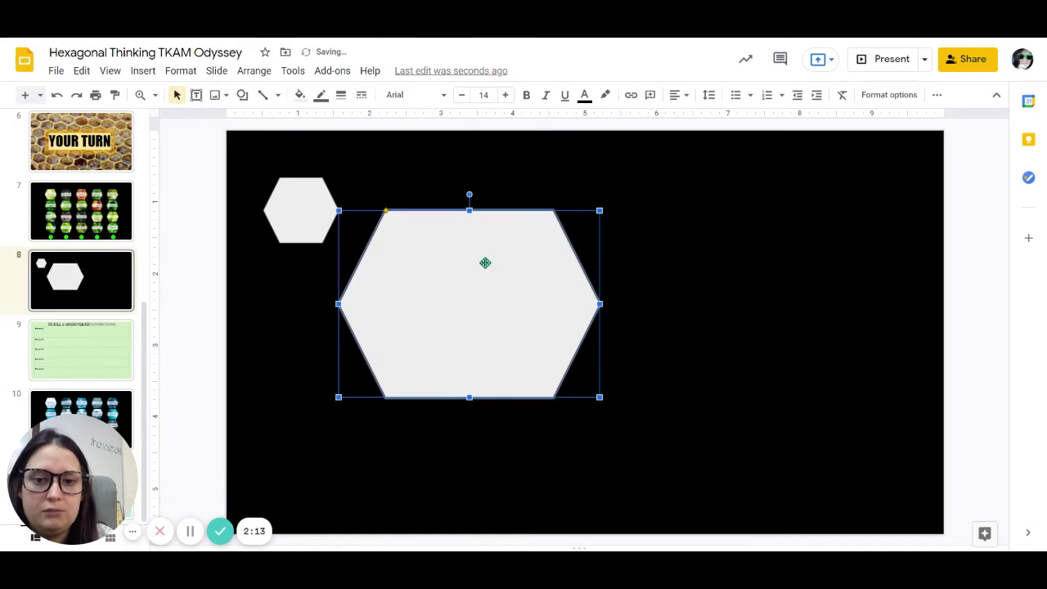
key("Delete")
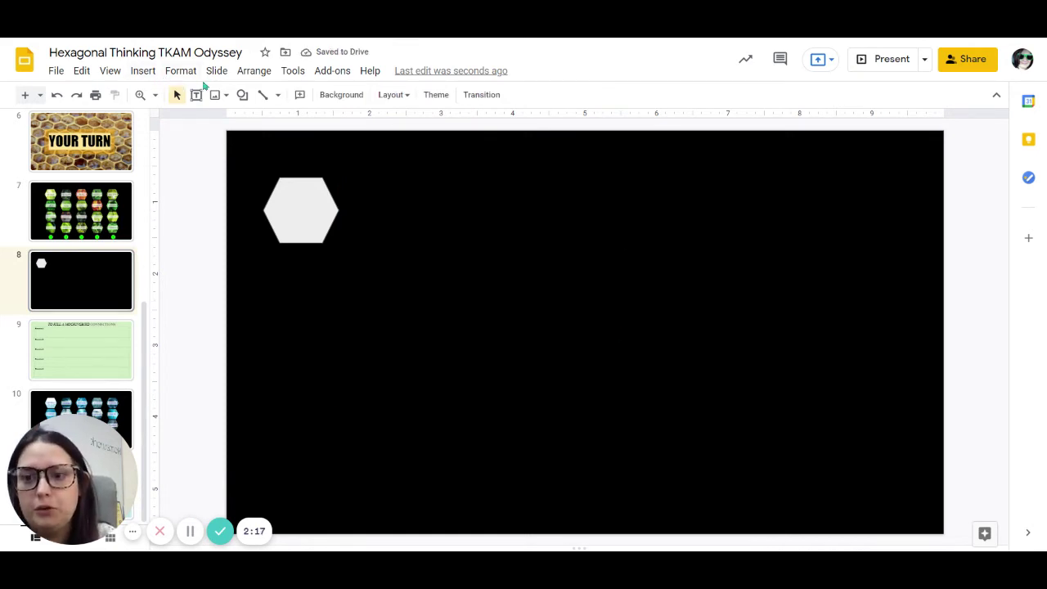
left_click(150, 78)
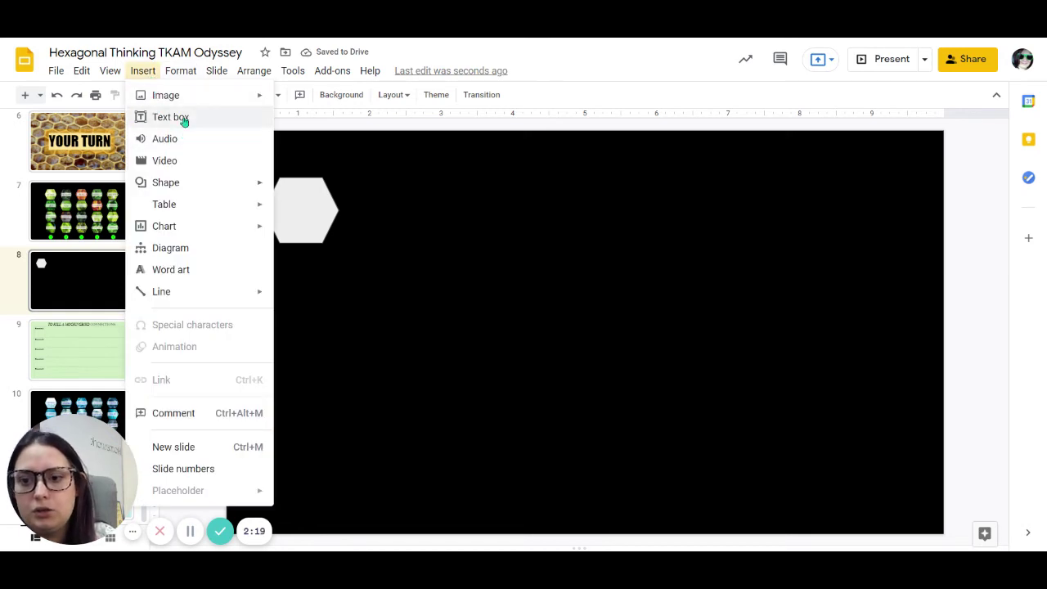
mouse_move(165, 182)
left_click(494, 210)
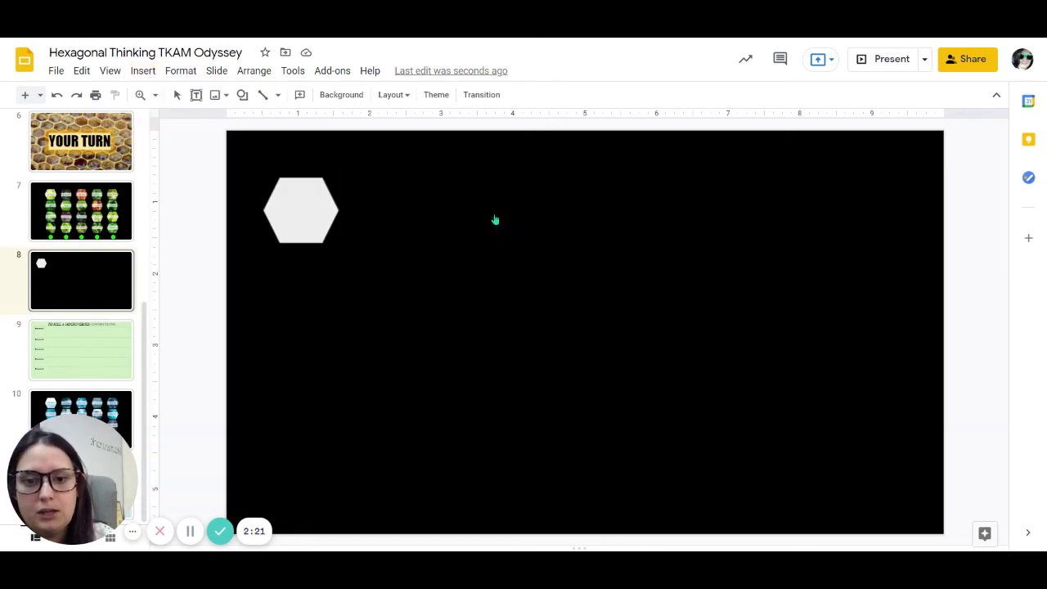
left_click_drag(494, 210, 793, 442)
left_click_drag(682, 311, 565, 293)
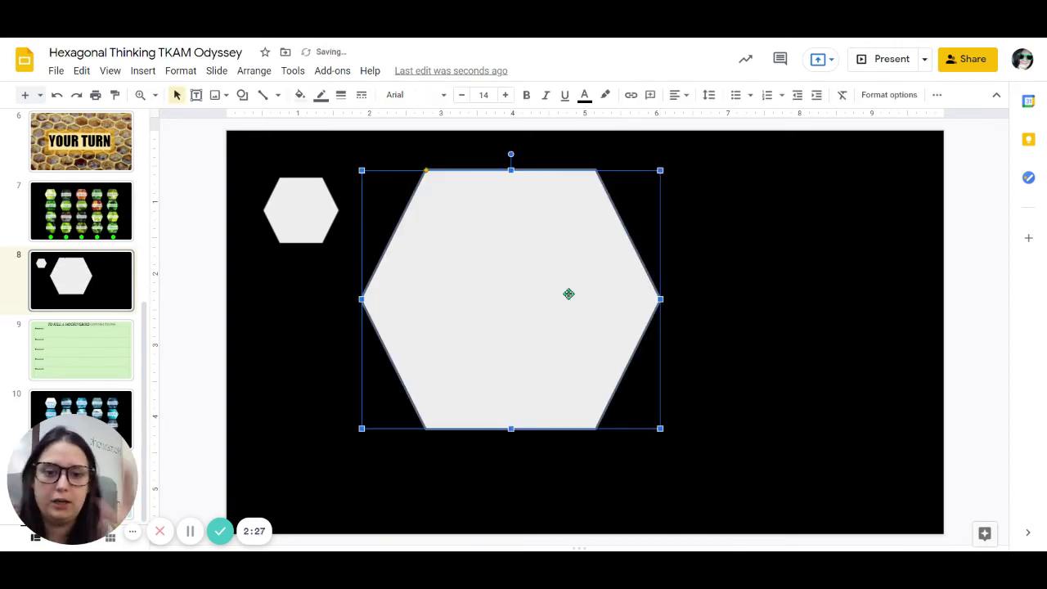
key("Delete")
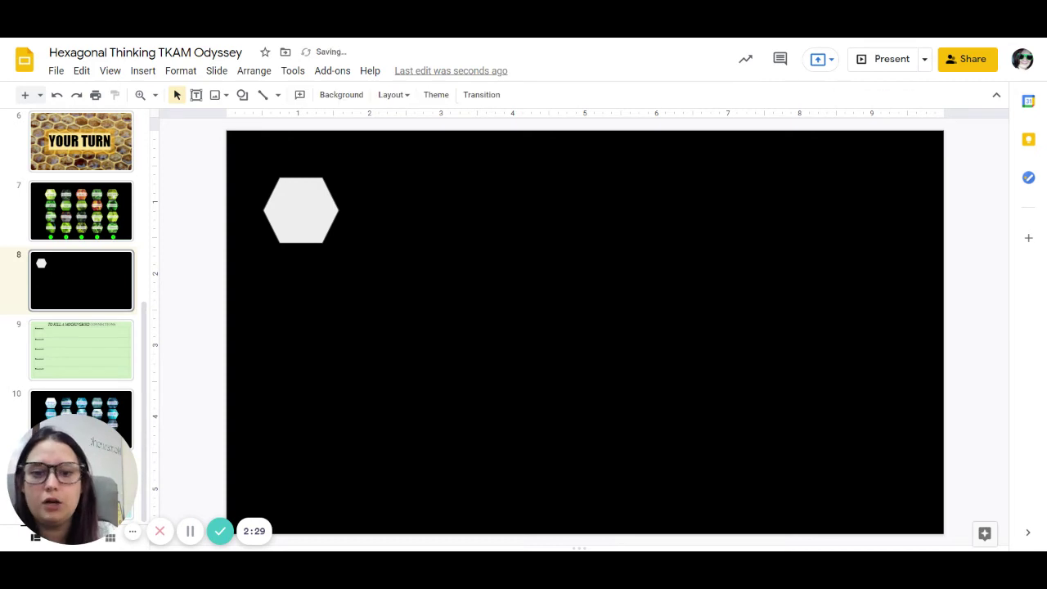
- Place a default-size white hexagon near the top centre of slide 8
left_click(147, 75)
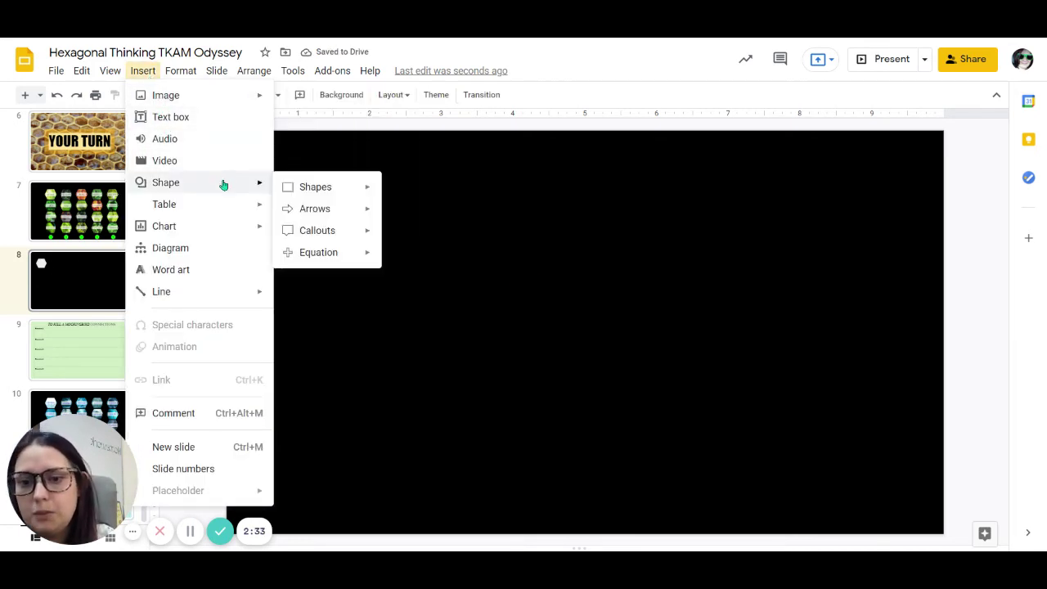
mouse_move(315, 187)
left_click(496, 219)
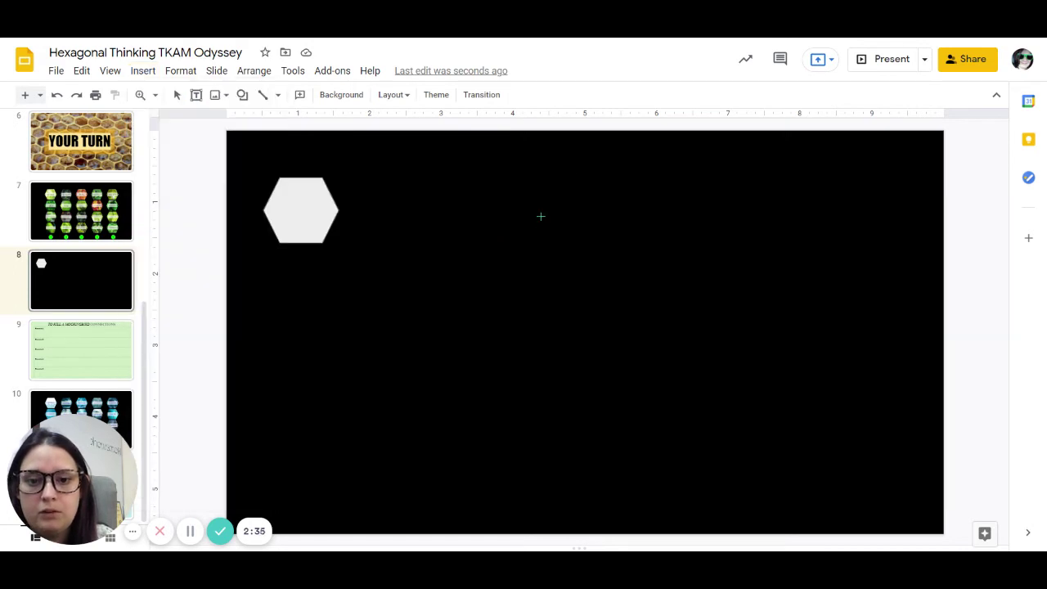
left_click(504, 207)
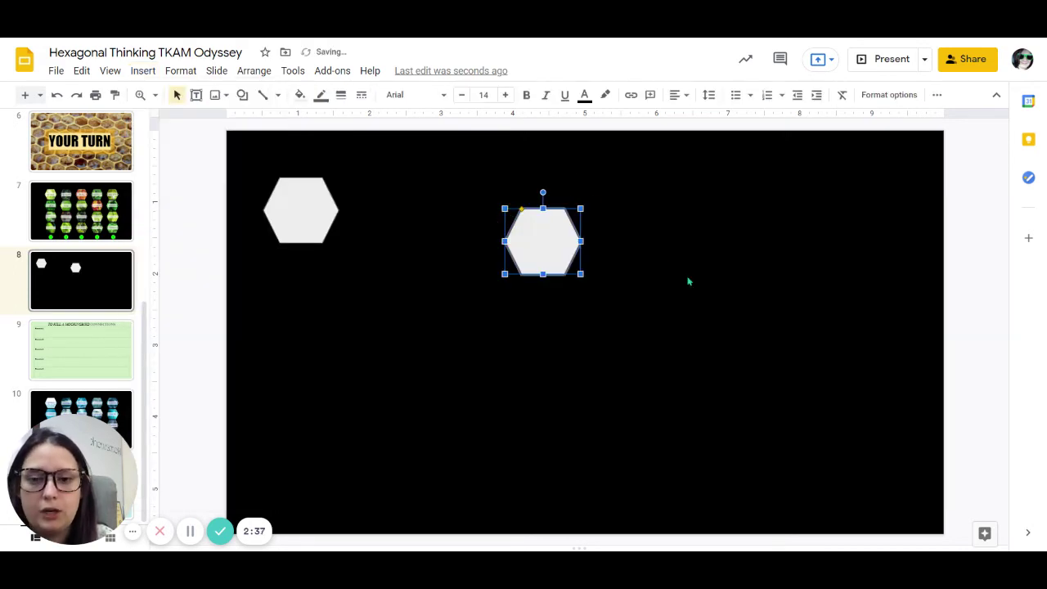
- Check the new hexagon's size and rotation, then view the character and Odyssey grid slides
right_click(542, 232)
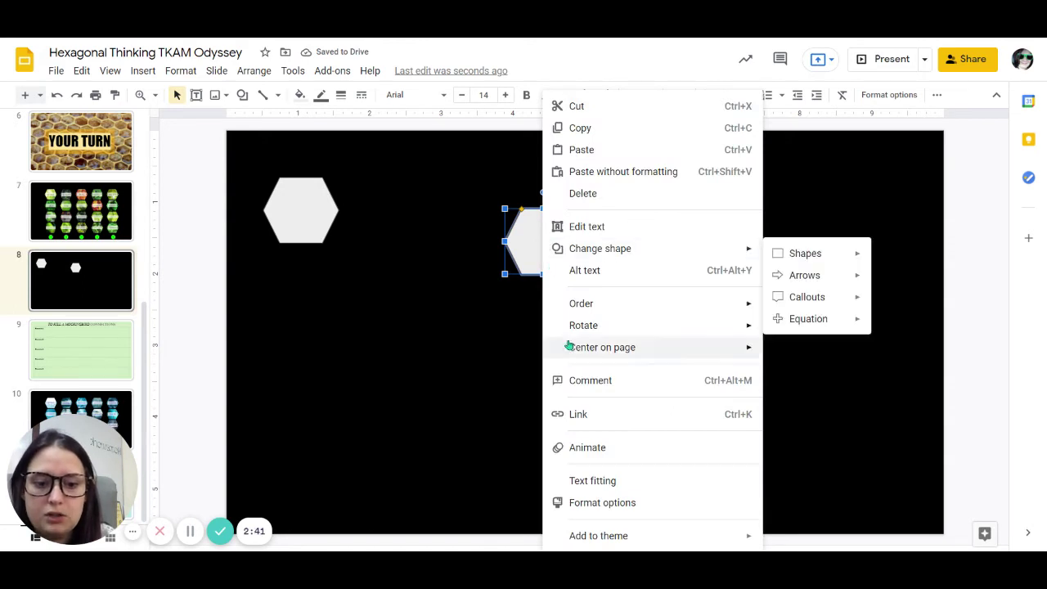
left_click(600, 506)
left_click(828, 153)
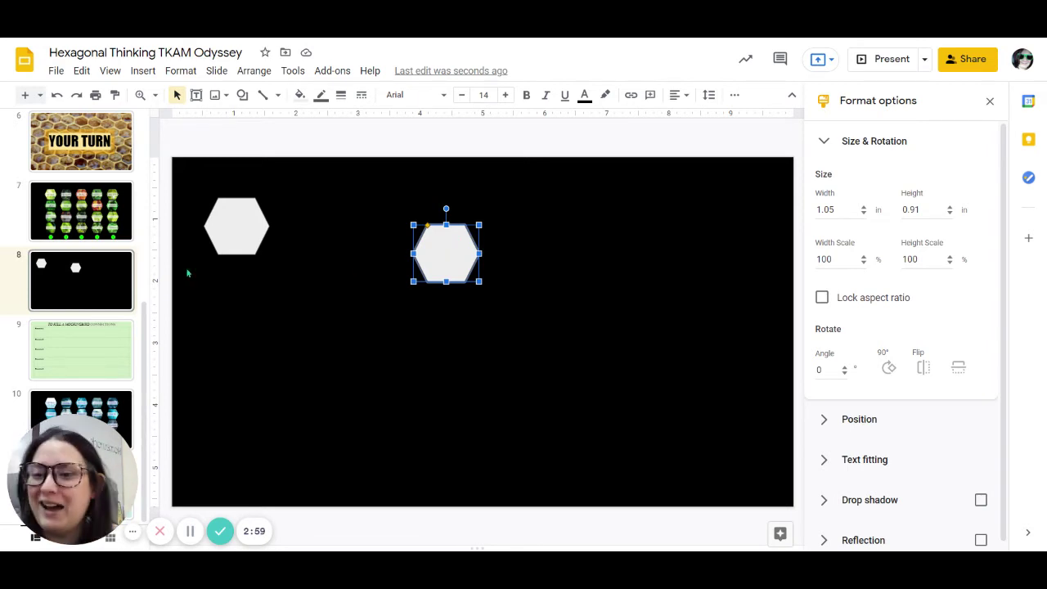
left_click(117, 212)
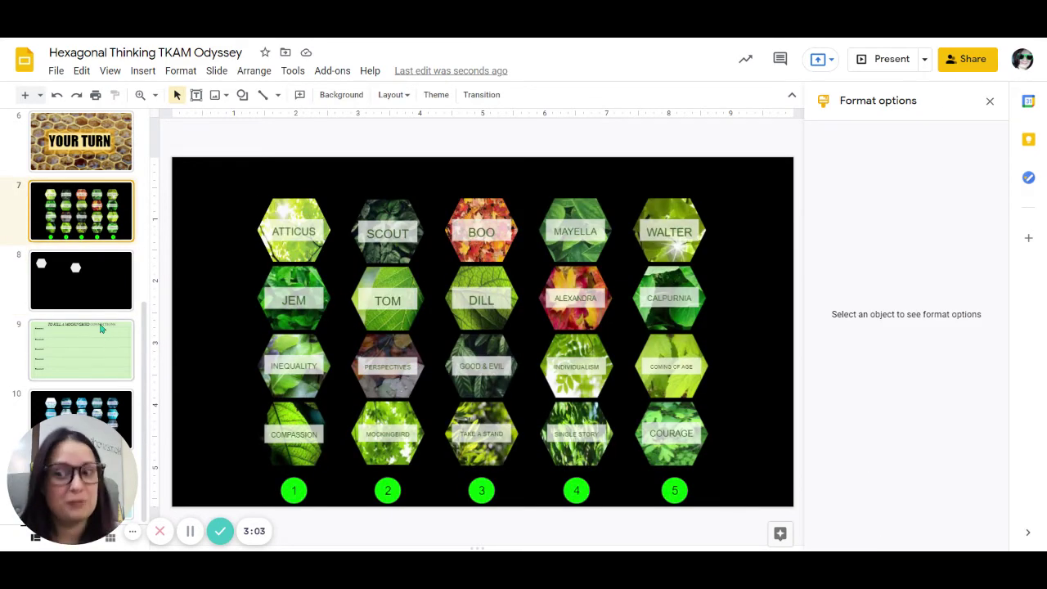
left_click(116, 405)
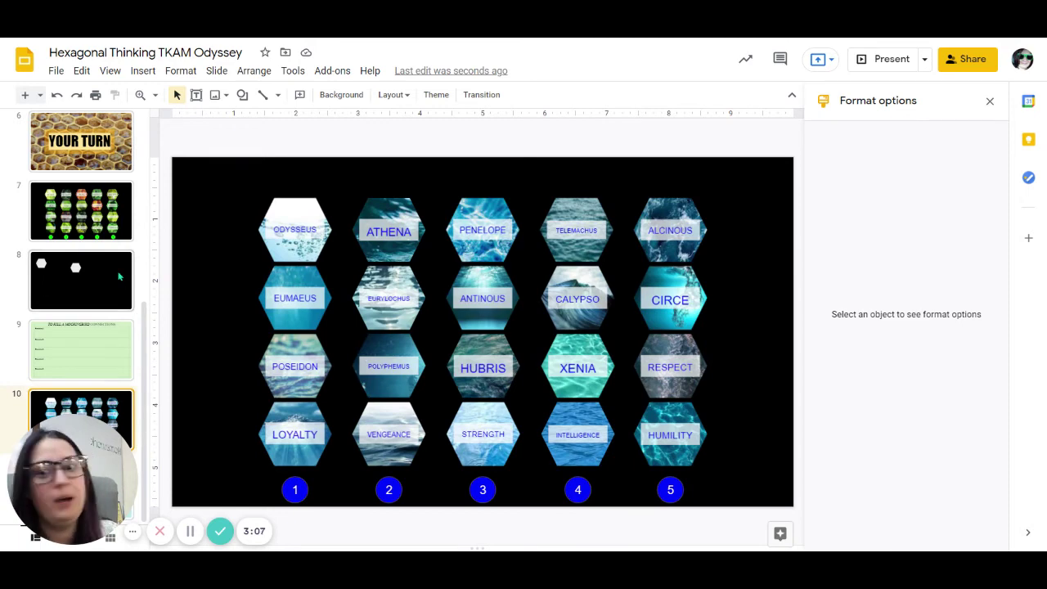
- Upload an underwater photo to slide 8 and place it below the two white hexagons
left_click(120, 276)
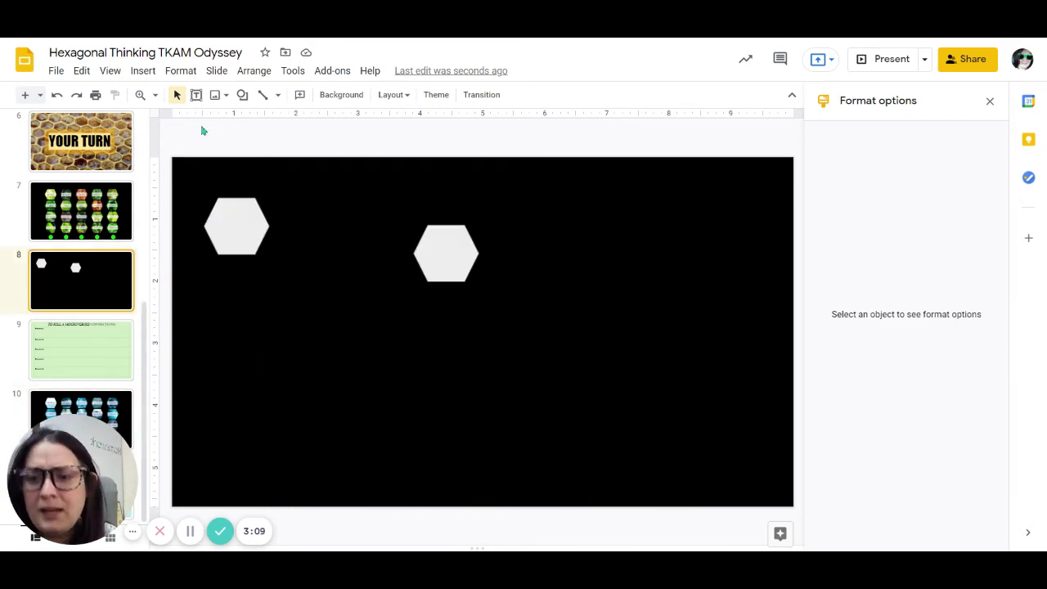
left_click(145, 74)
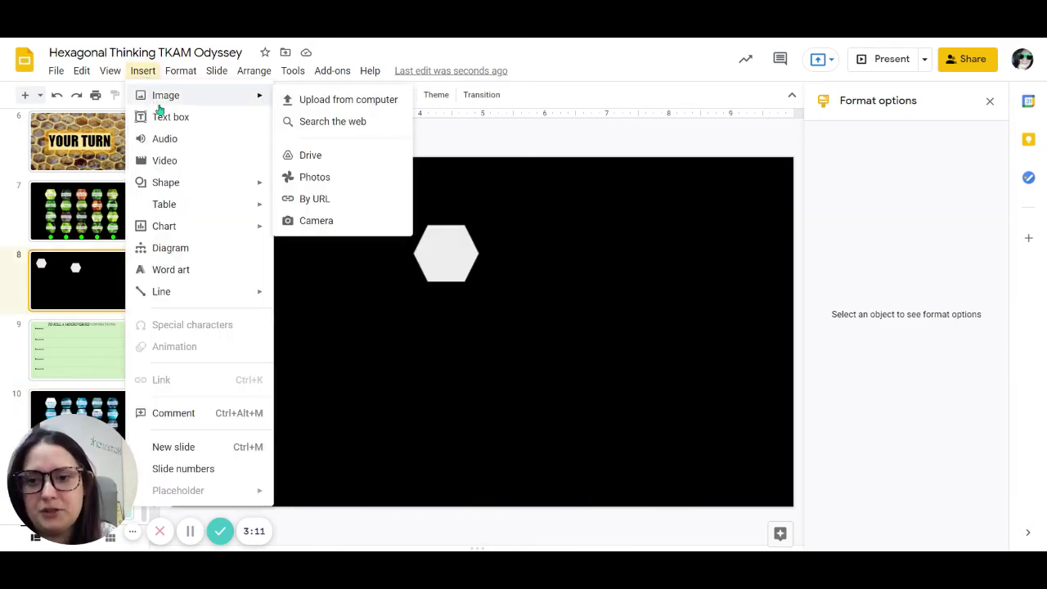
left_click(318, 107)
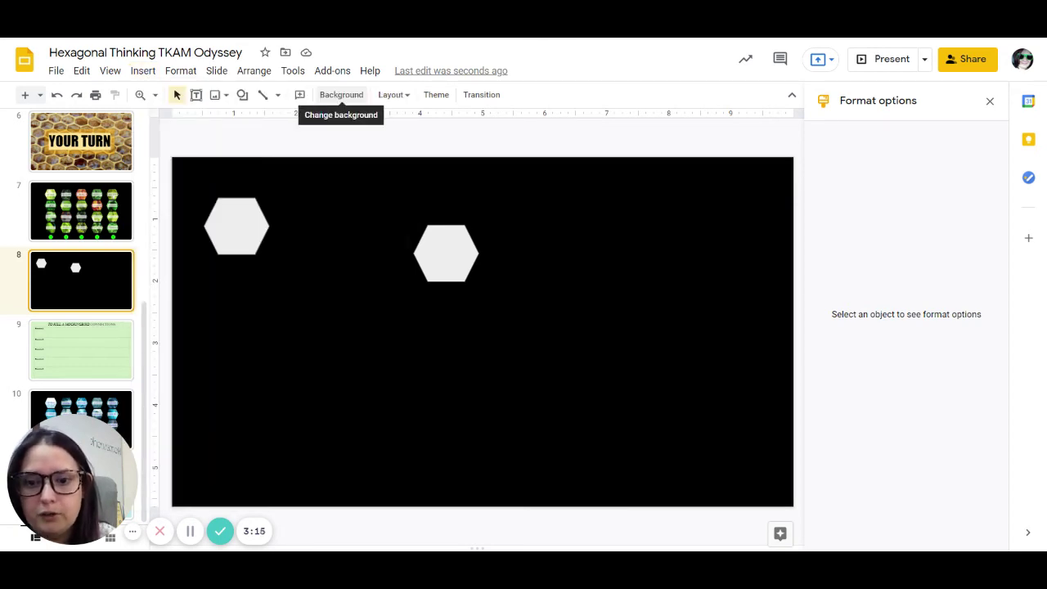
left_click_drag(341, 340, 497, 409)
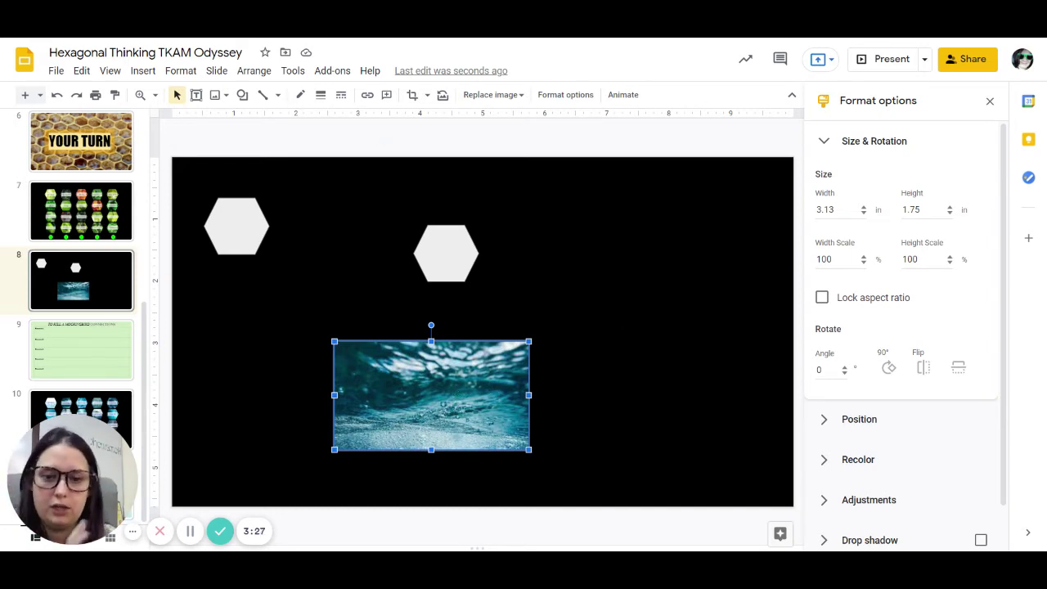
double_click(447, 393)
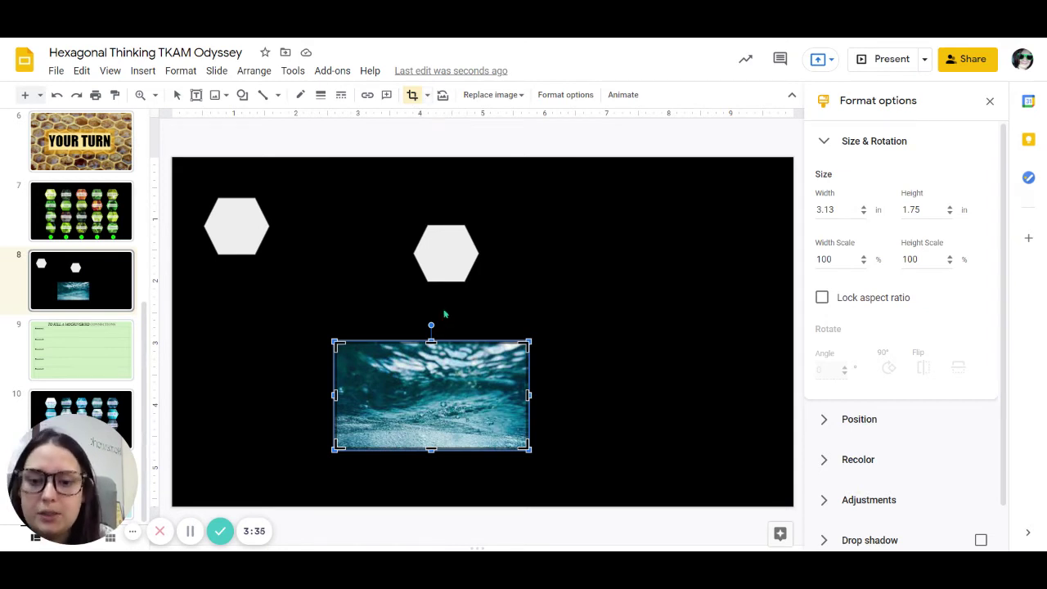
- Mask the underwater photo into a hexagon shape and shift it up and left
left_click(427, 102)
mouse_move(446, 120)
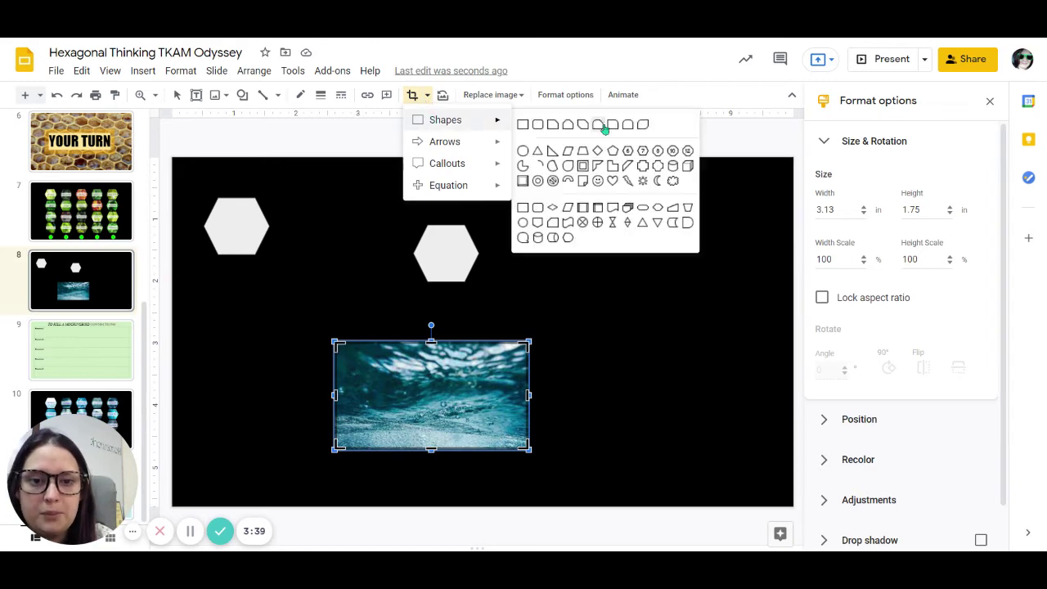
left_click(624, 159)
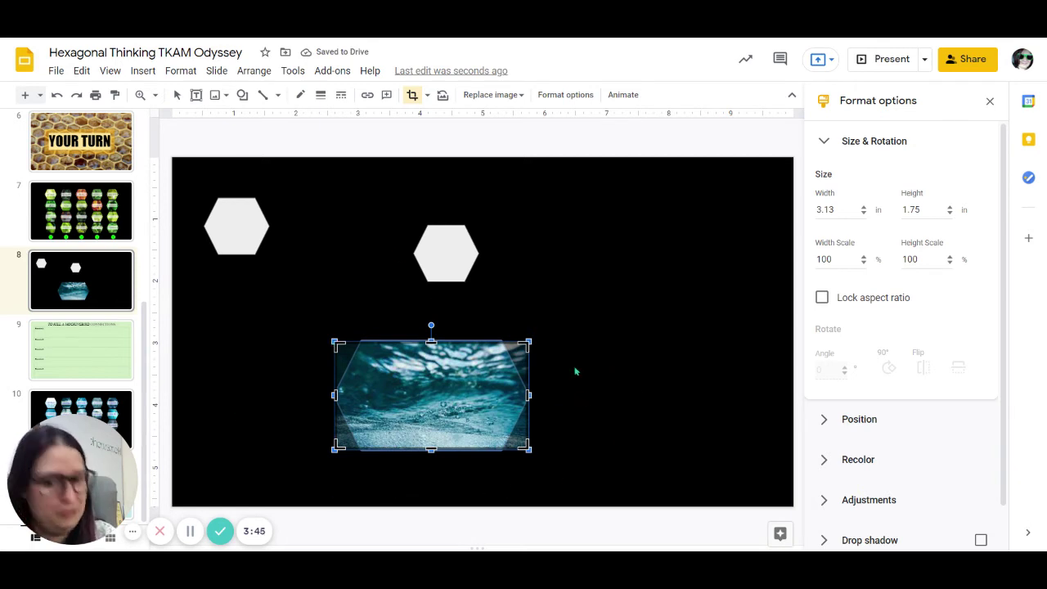
key("Return")
mouse_move(428, 436)
left_mouse_down()
mouse_move(572, 241)
mouse_move(375, 406)
left_mouse_up()
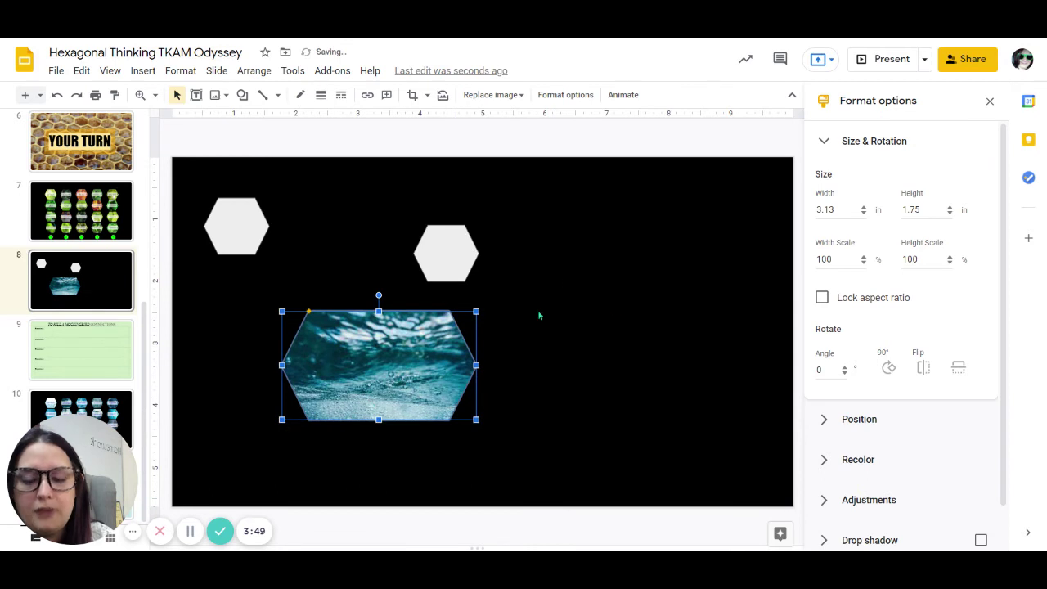
left_click(450, 240)
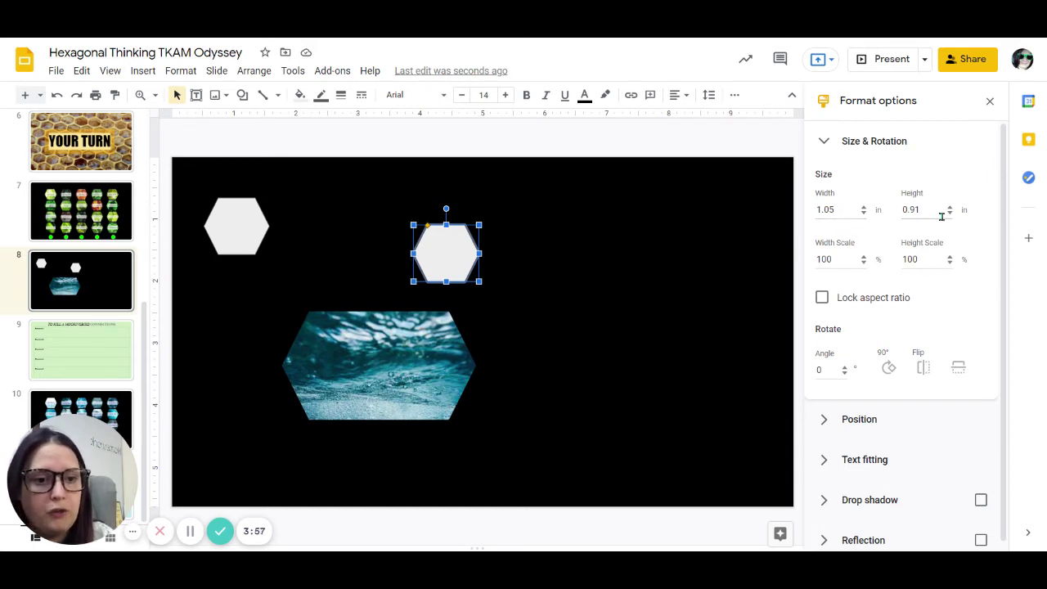
- Resize the hexagon photo to 1.05 by 0.91 inches and move it onto the right hexagon
left_click(352, 361)
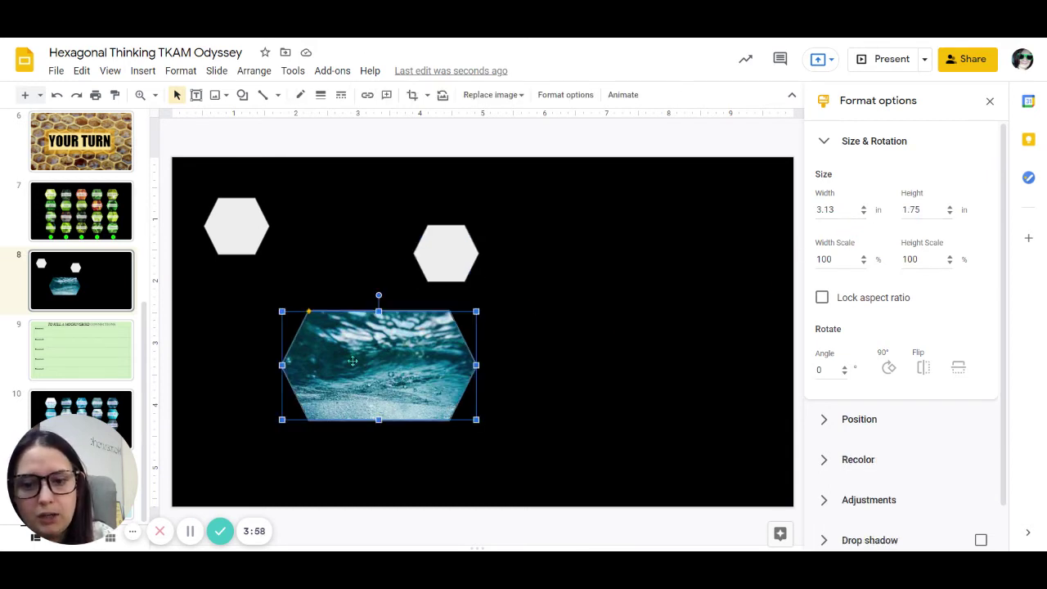
double_click(842, 209)
type("1.05")
left_click(922, 204)
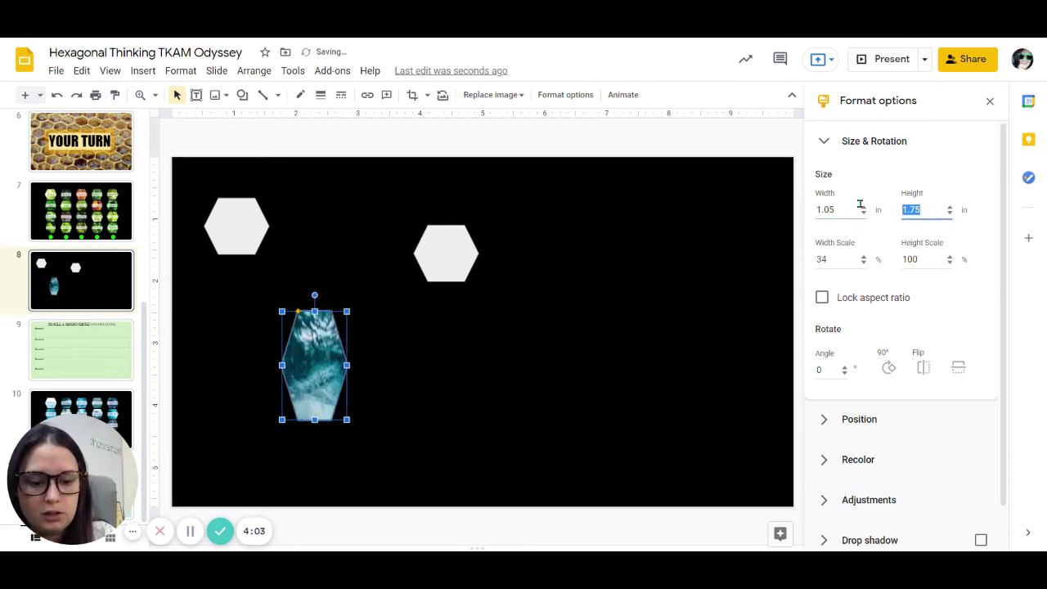
type(".91")
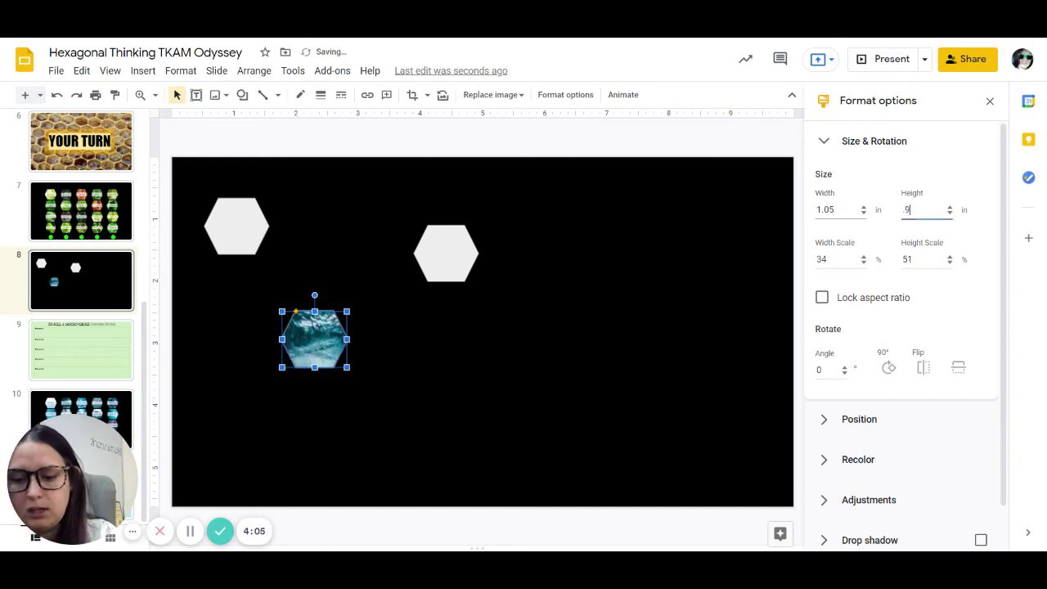
left_click(361, 319)
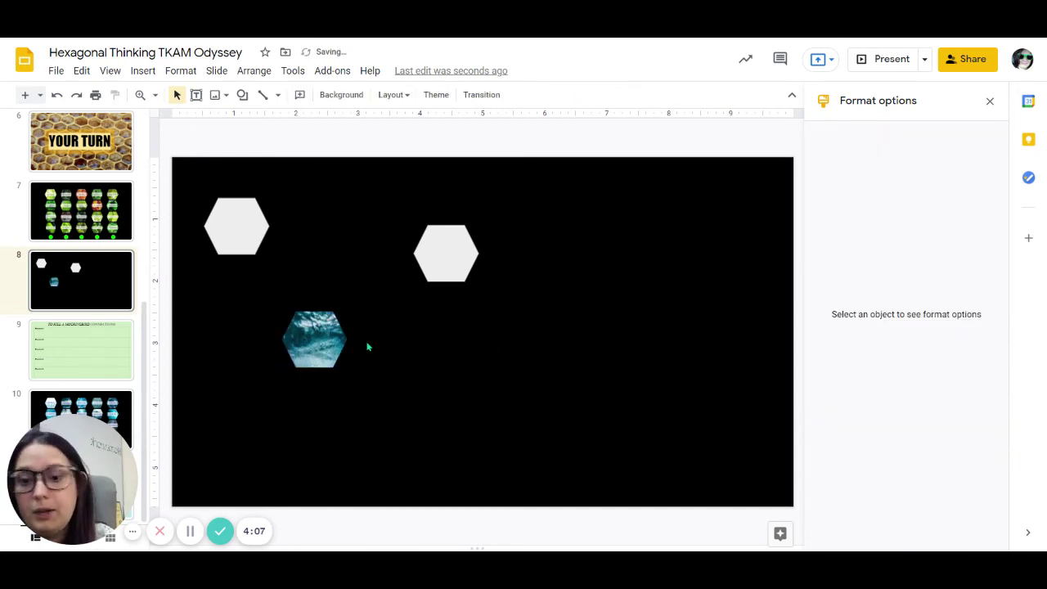
mouse_move(328, 346)
left_mouse_down()
mouse_move(524, 215)
mouse_move(361, 404)
mouse_move(322, 206)
mouse_move(296, 194)
mouse_move(409, 365)
mouse_move(612, 215)
mouse_move(614, 186)
left_mouse_up()
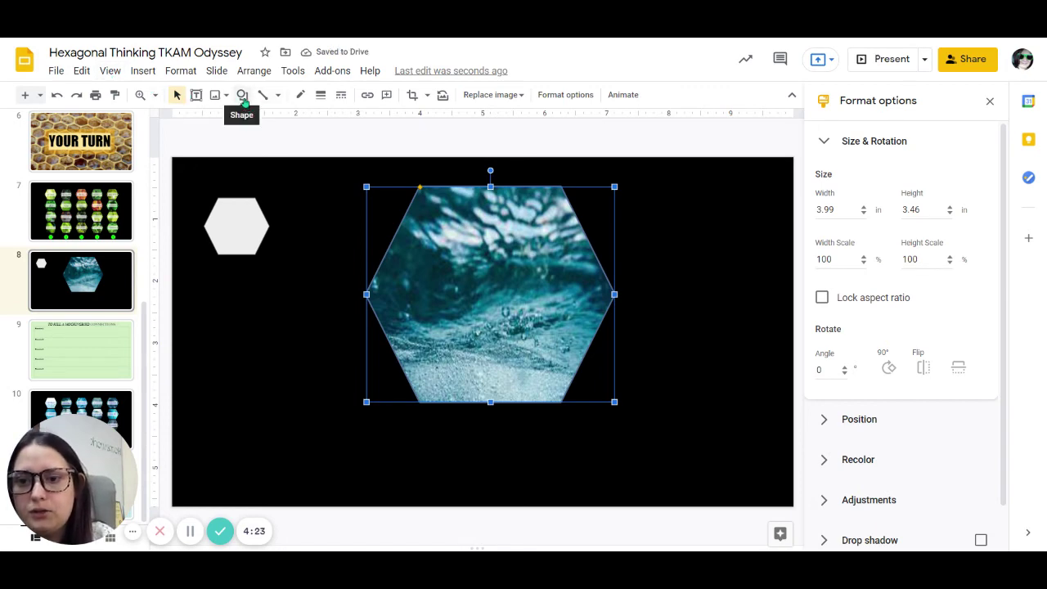
- Draw a label rectangle across the middle of the hexagon photo
left_click(243, 95)
mouse_move(276, 120)
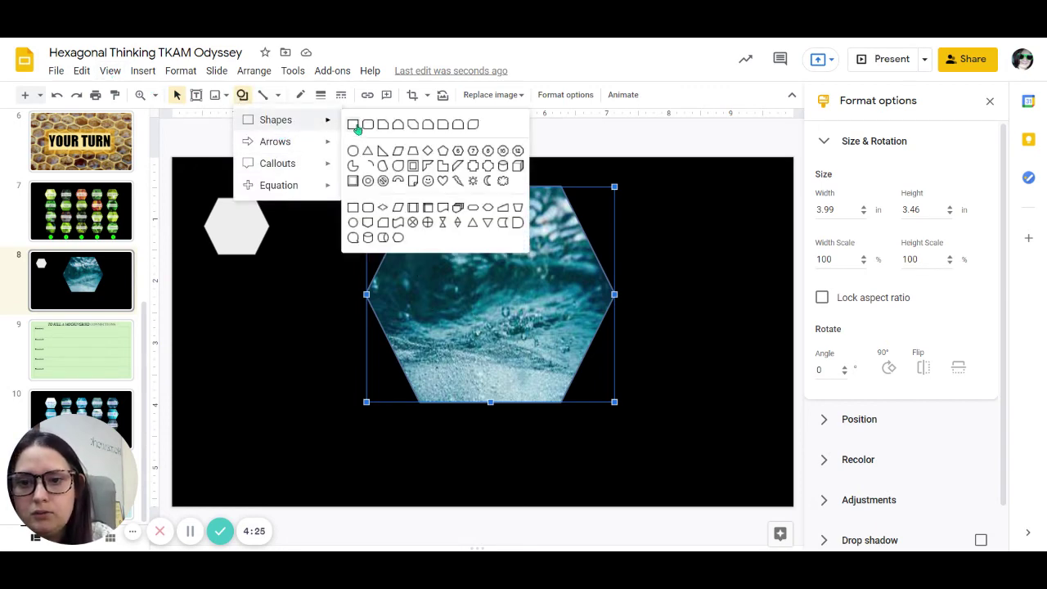
left_click(355, 126)
left_click_drag(389, 260, 589, 332)
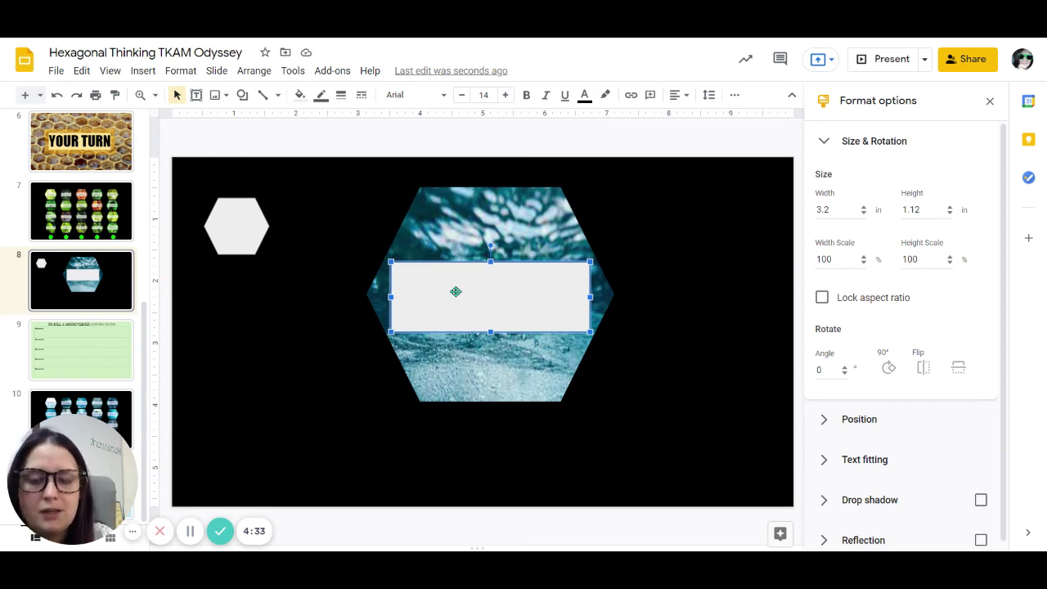
- Give the rectangle a semi-transparent light grey custom fill
left_click(301, 95)
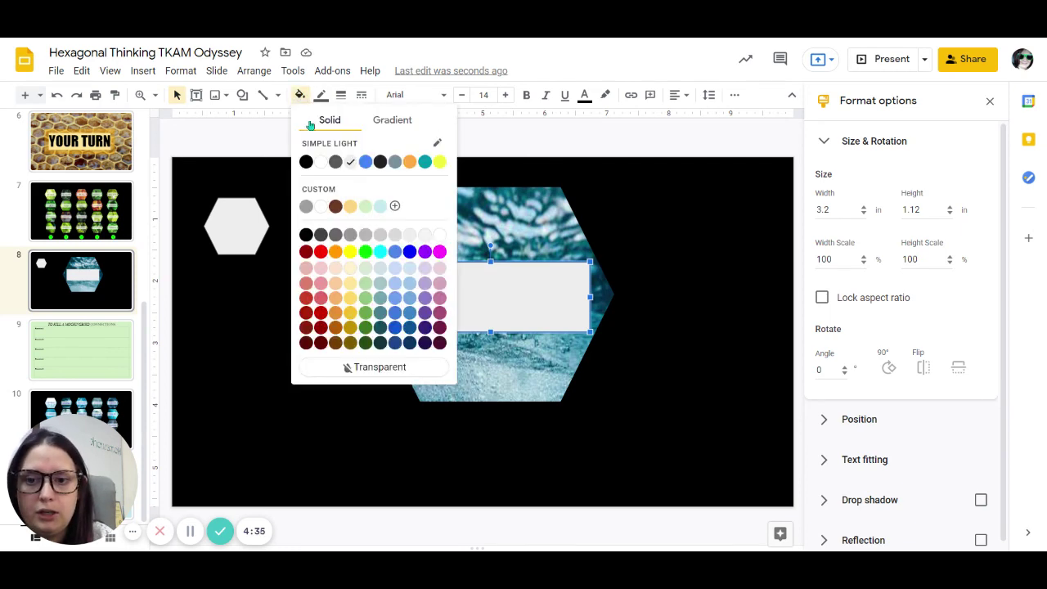
left_click(395, 207)
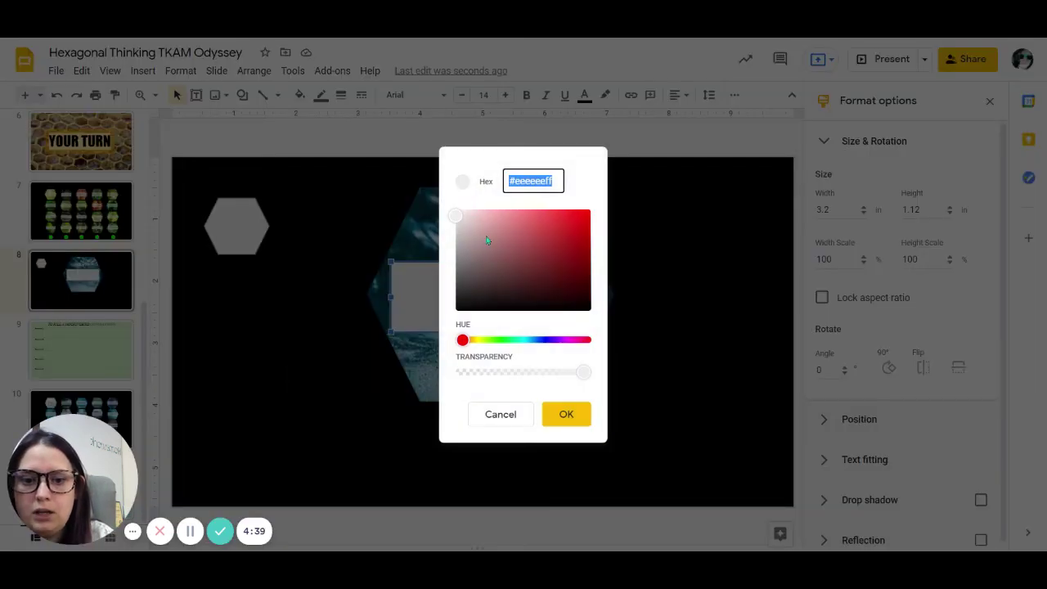
left_click(524, 342)
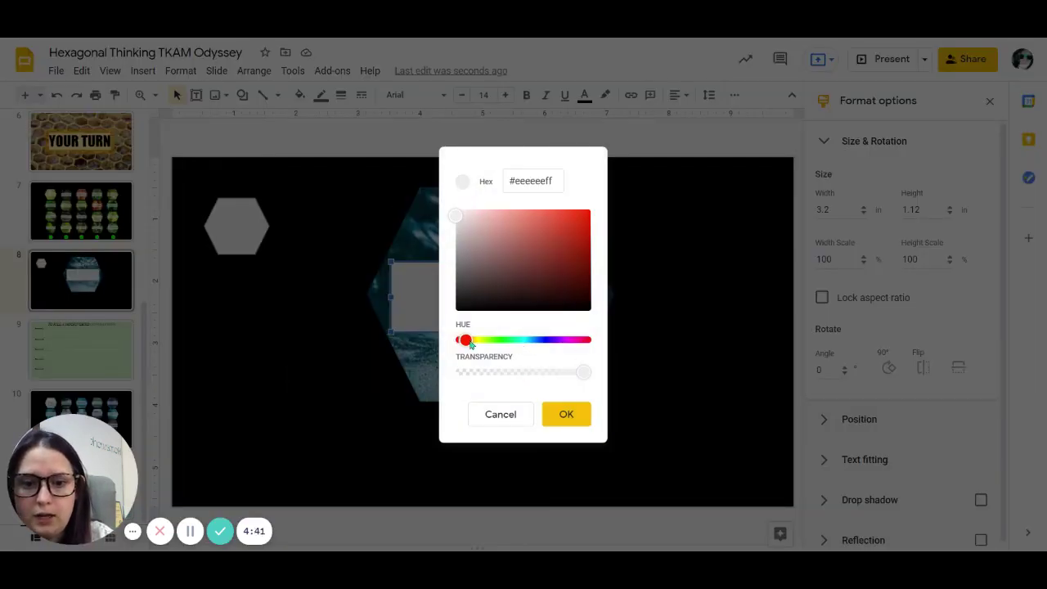
left_click_drag(465, 342, 524, 339)
mouse_move(582, 372)
left_mouse_down()
mouse_move(540, 379)
mouse_move(547, 393)
left_mouse_up()
left_click(547, 417)
left_click(668, 400)
left_click(556, 304)
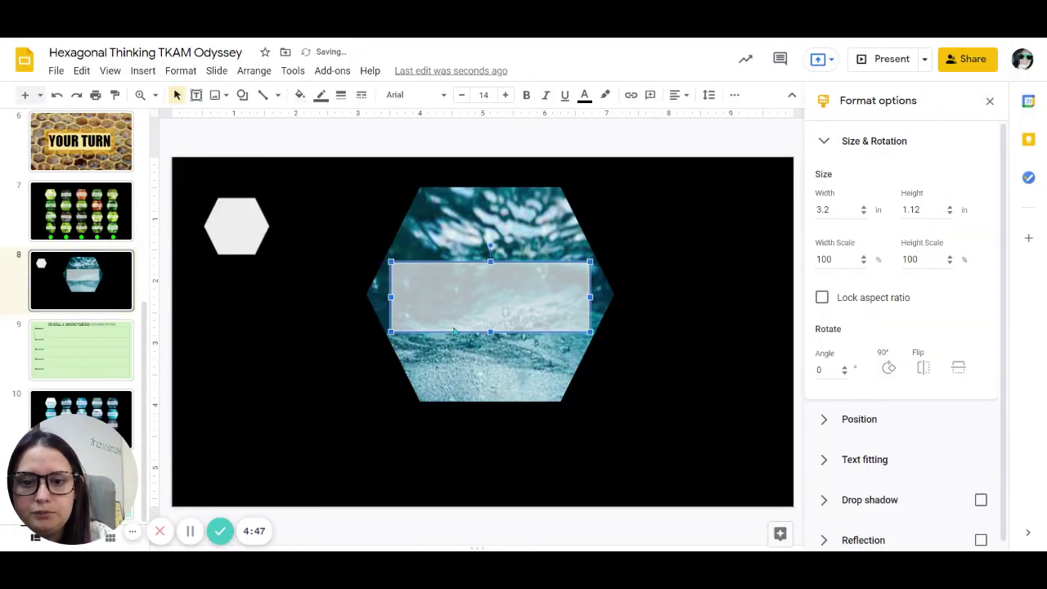
- Review the character hexagon, water hexagon and Mockingbird chart slides, ending on Cooper Connections
left_click(117, 210)
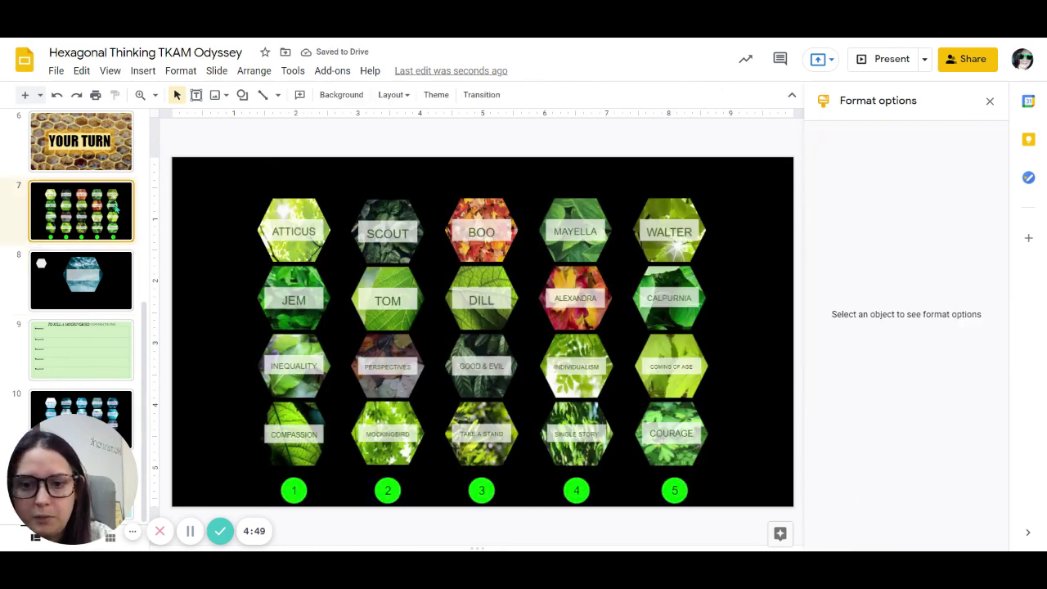
left_click(105, 274)
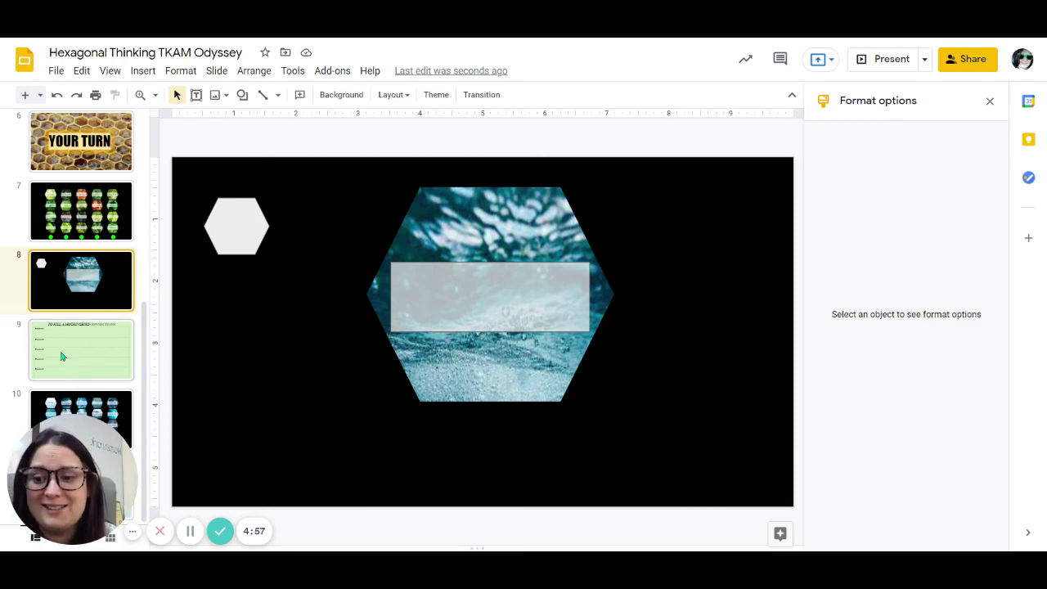
left_click(105, 353)
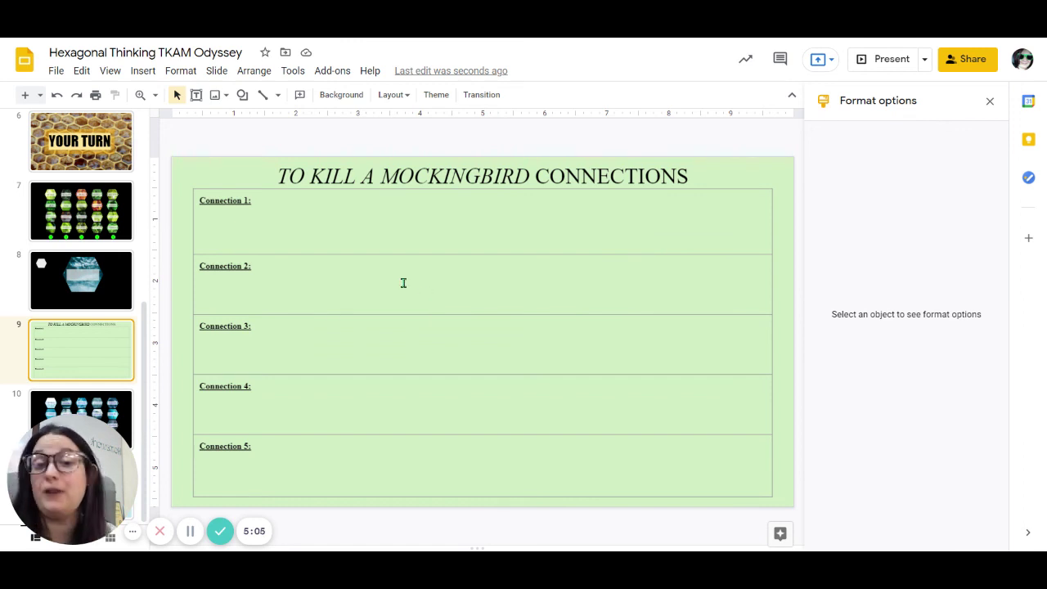
key("Up")
key("Up")
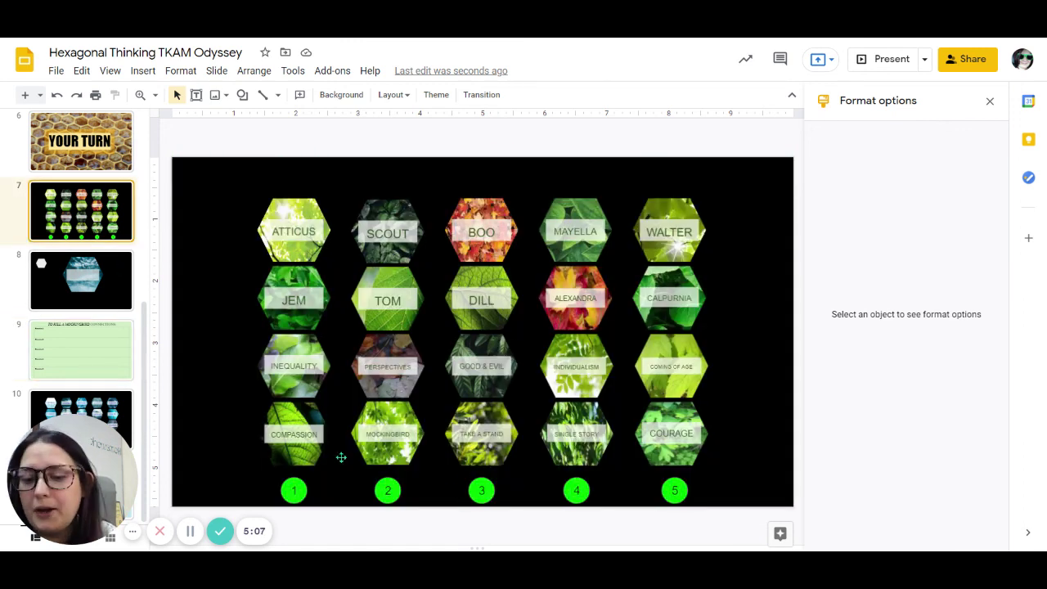
key("Up")
key("Up")
key("Up")
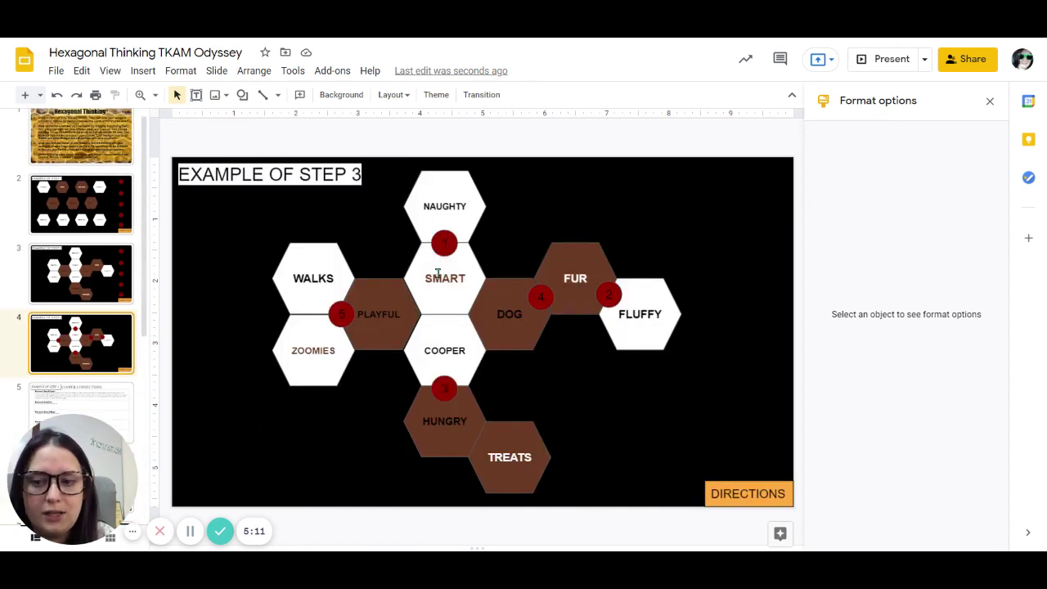
scroll(101, 327, "down", 2)
scroll(100, 283, "down", 3)
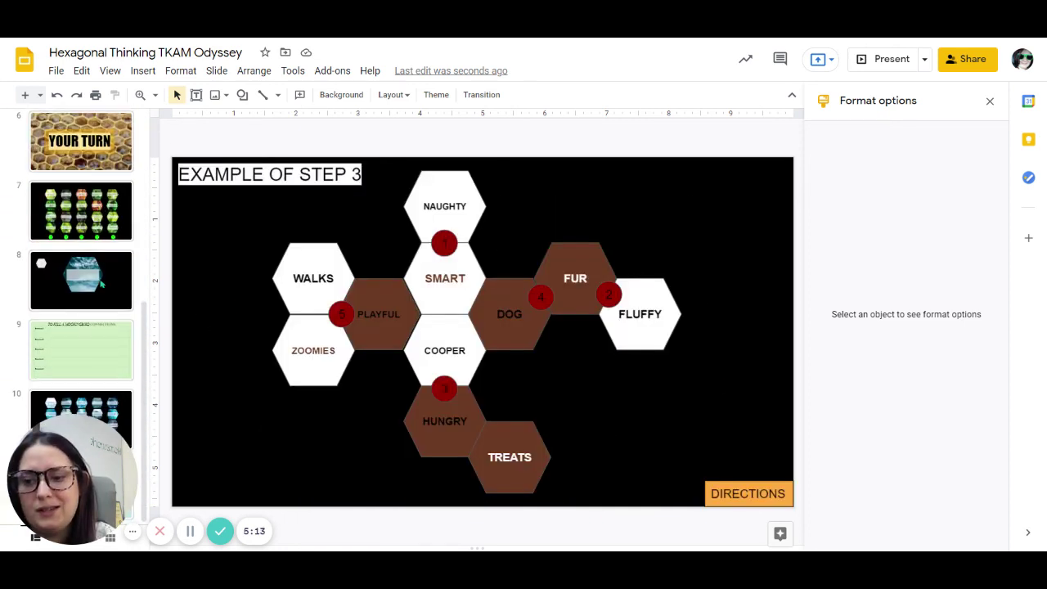
left_click(101, 373)
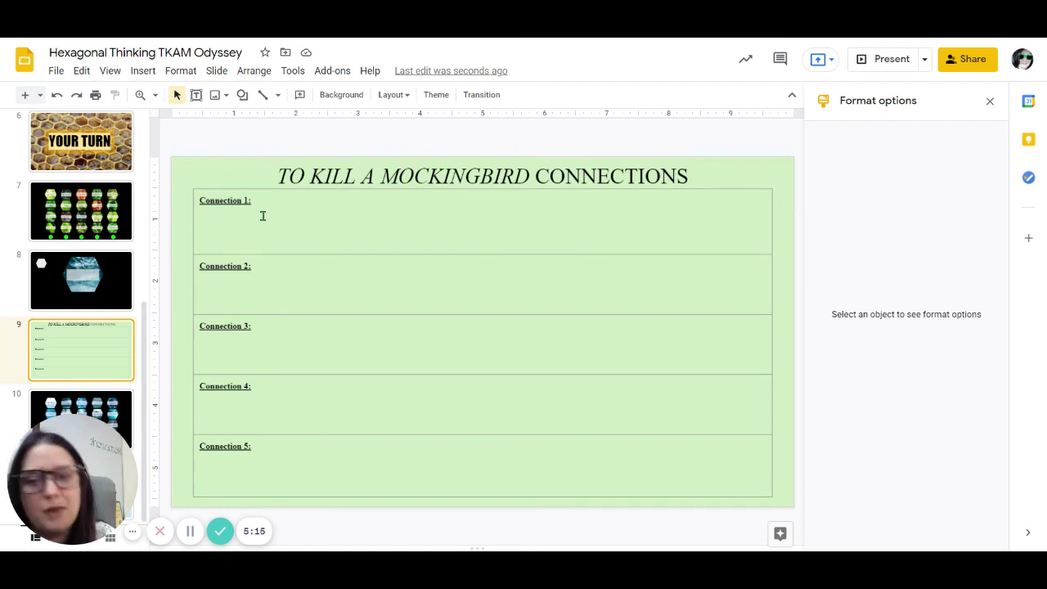
scroll(98, 236, "up", 2)
left_click(83, 211)
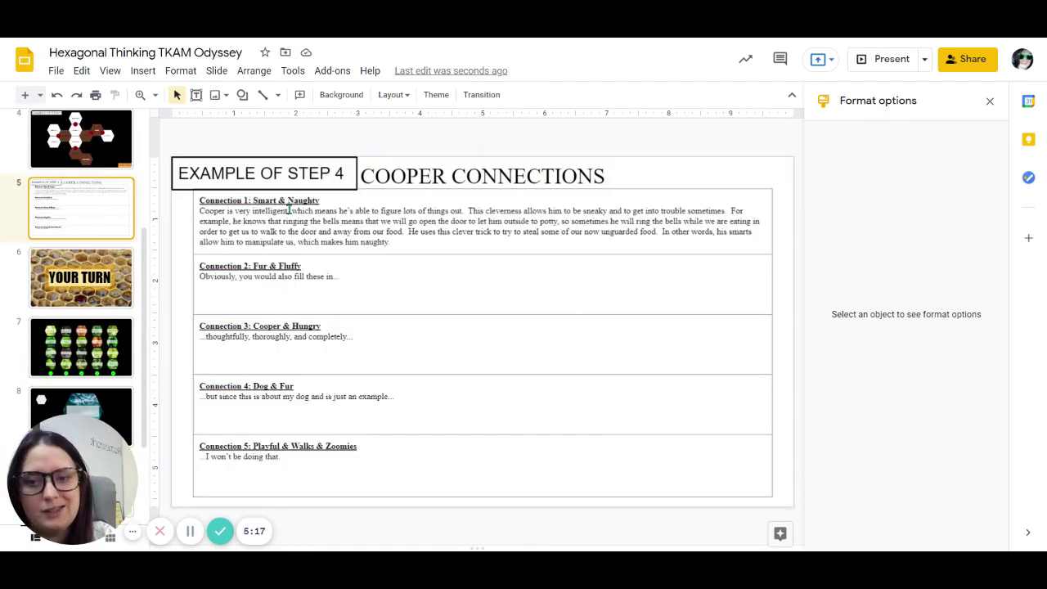